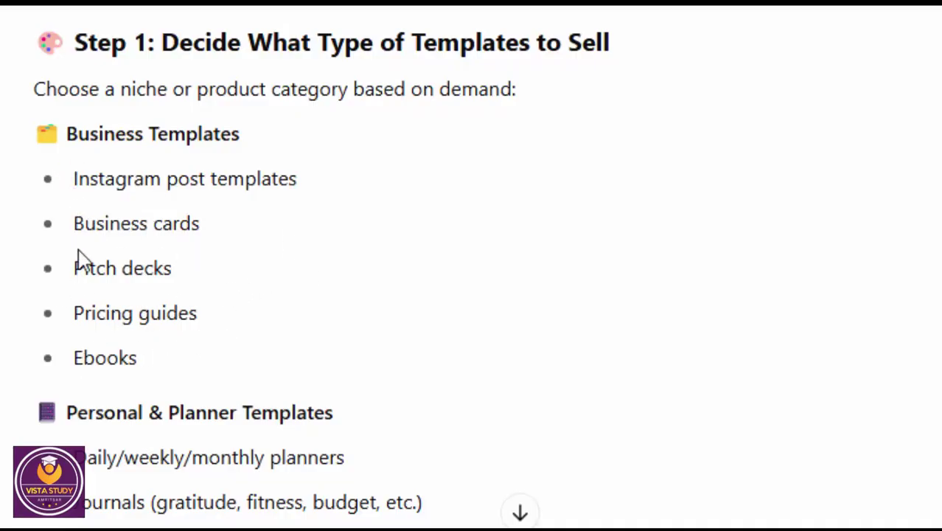
Read the guide's steps on choosing template types, creating templates in Canva and making them shareable.
{"action": "scroll", "coordinate": [83, 262], "scroll_direction": "down", "scroll_amount": 3}
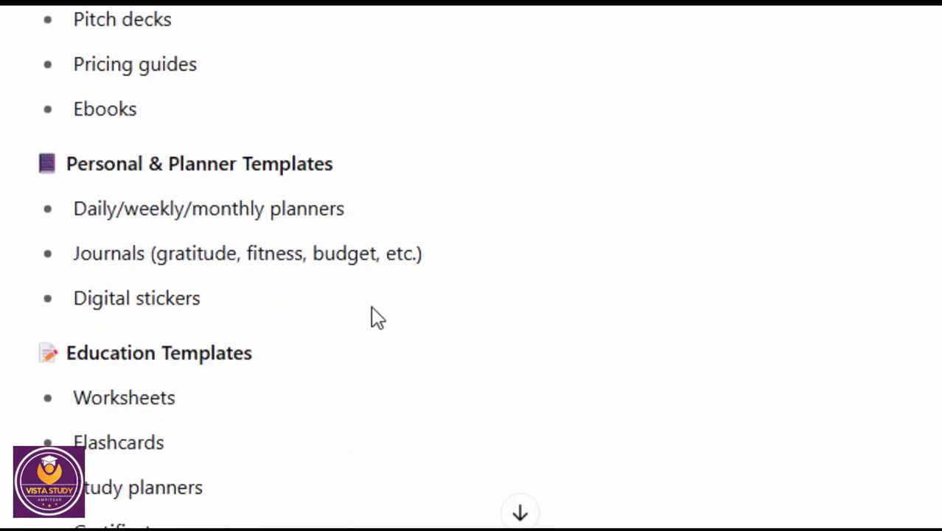
{"action": "scroll", "coordinate": [373, 317], "scroll_direction": "down", "scroll_amount": 3}
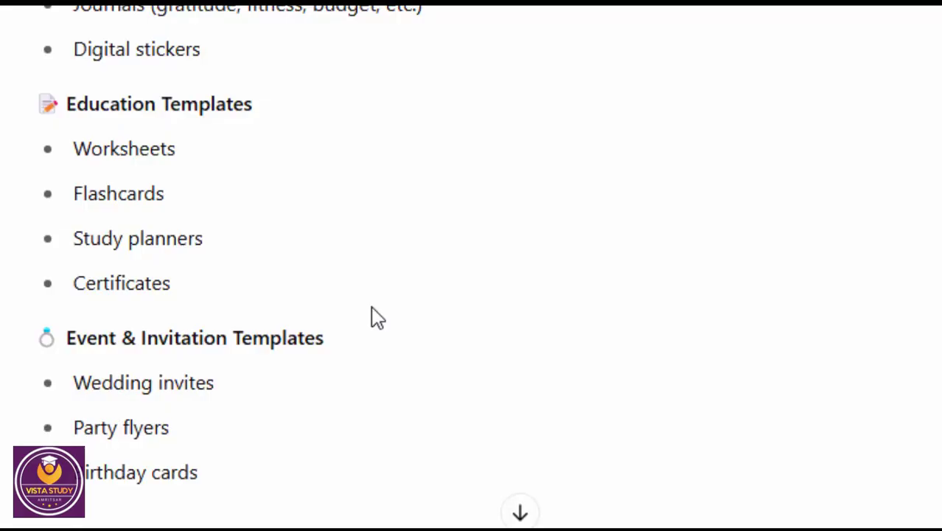
{"action": "scroll", "coordinate": [374, 317], "scroll_direction": "down", "scroll_amount": 2}
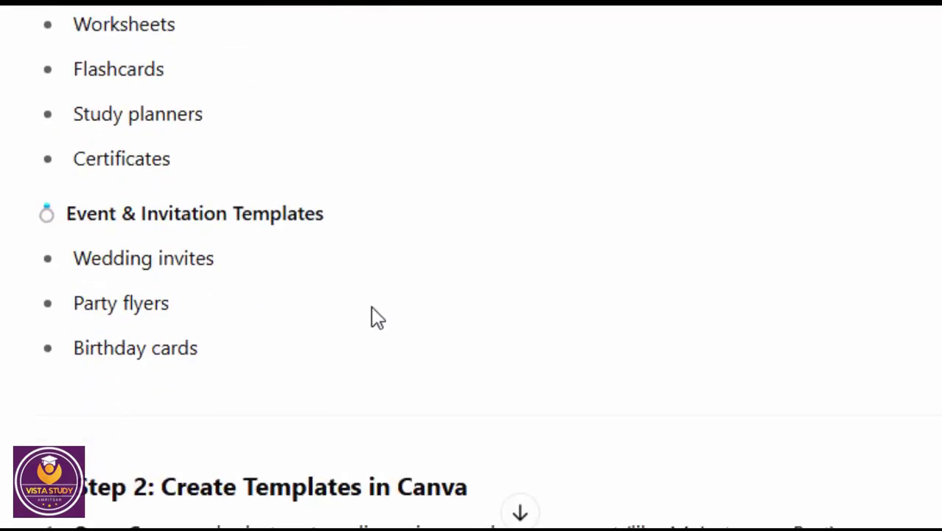
{"action": "scroll", "coordinate": [374, 317], "scroll_direction": "down", "scroll_amount": 2}
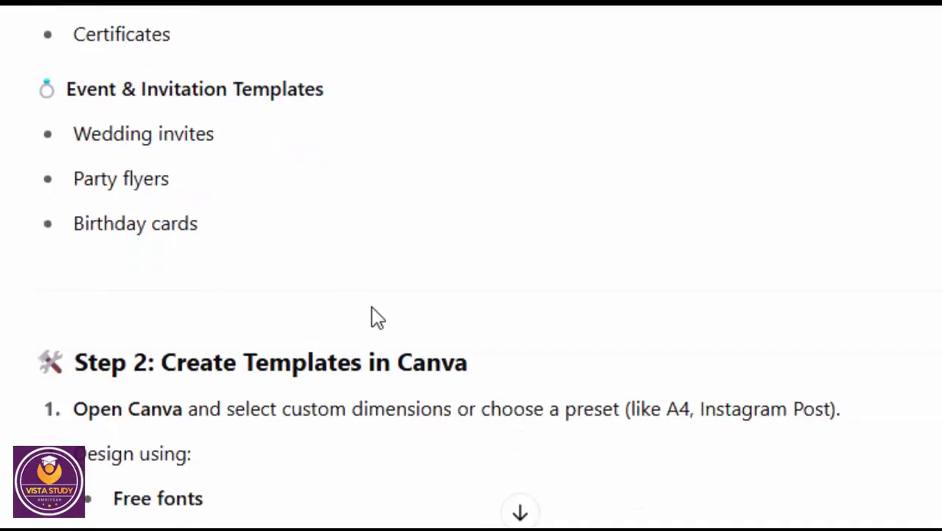
{"action": "scroll", "coordinate": [372, 311], "scroll_direction": "down", "scroll_amount": 4}
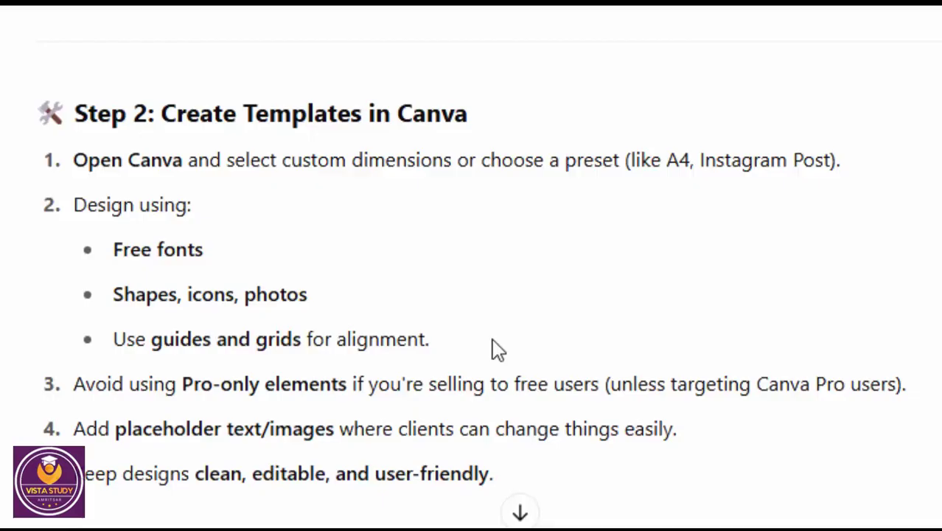
{"action": "scroll", "coordinate": [497, 348], "scroll_direction": "down", "scroll_amount": 5}
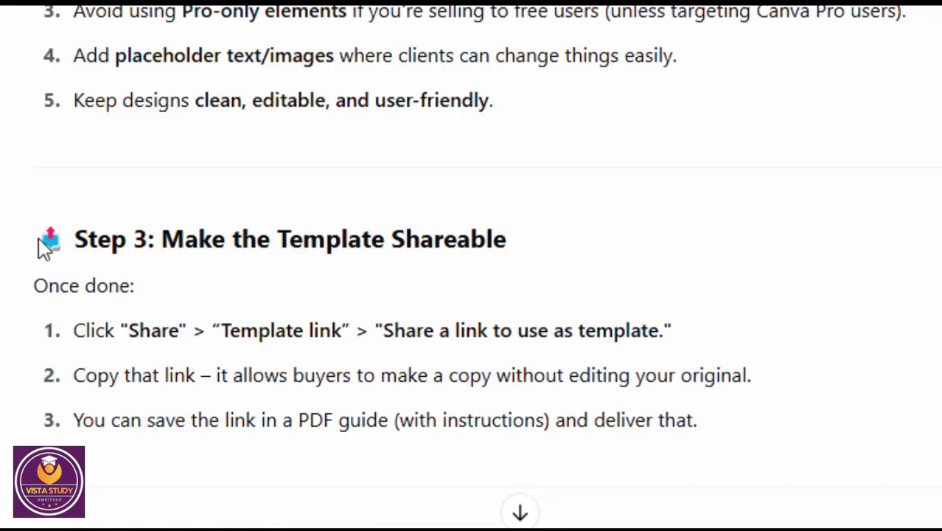
{"action": "left_click_drag", "start_coordinate": [376, 330], "coordinate": [642, 332]}
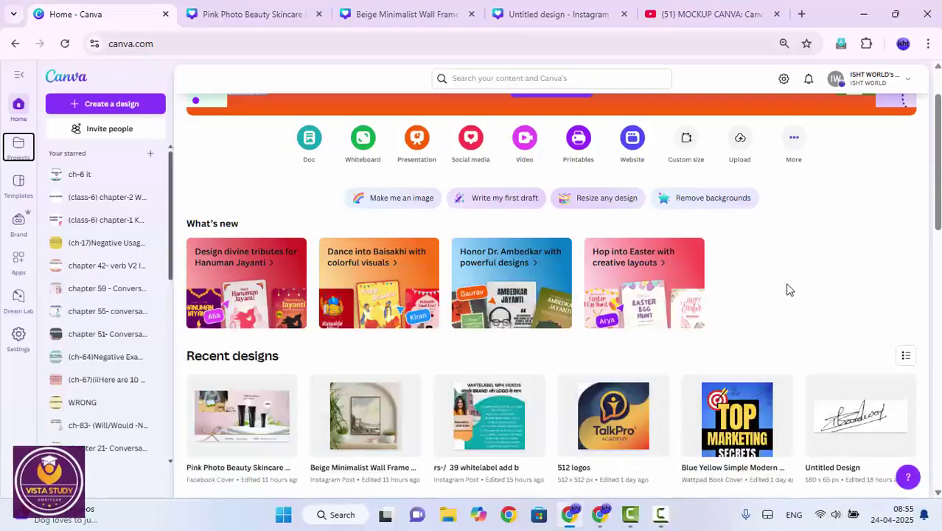
Create a new blank Instagram Post (4:5) design from the Canva home page.
{"action": "scroll", "coordinate": [746, 258], "scroll_direction": "down", "scroll_amount": 3}
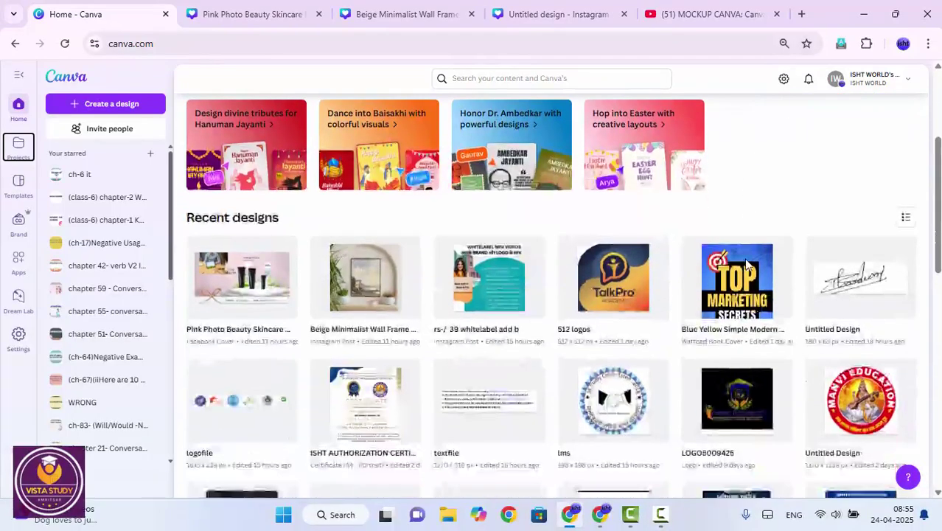
{"action": "scroll", "coordinate": [557, 225], "scroll_direction": "up", "scroll_amount": 3}
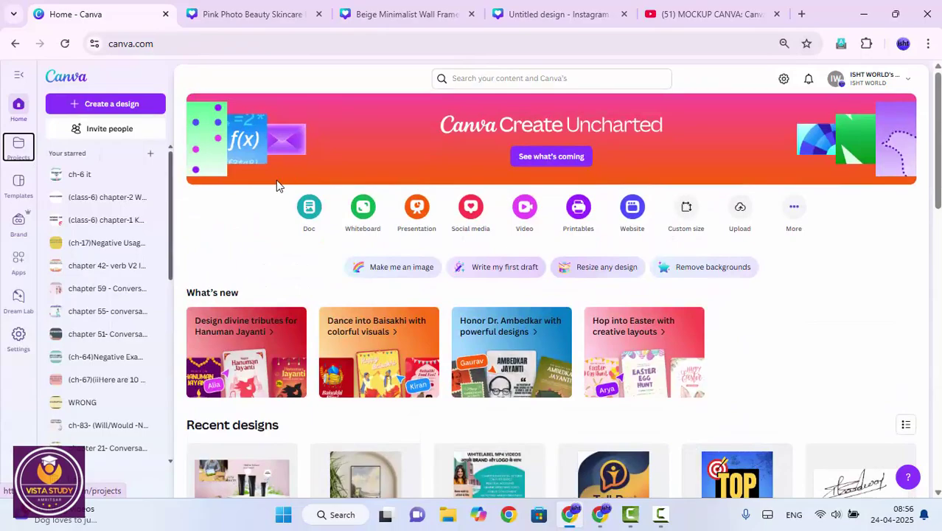
{"action": "left_click", "coordinate": [133, 108]}
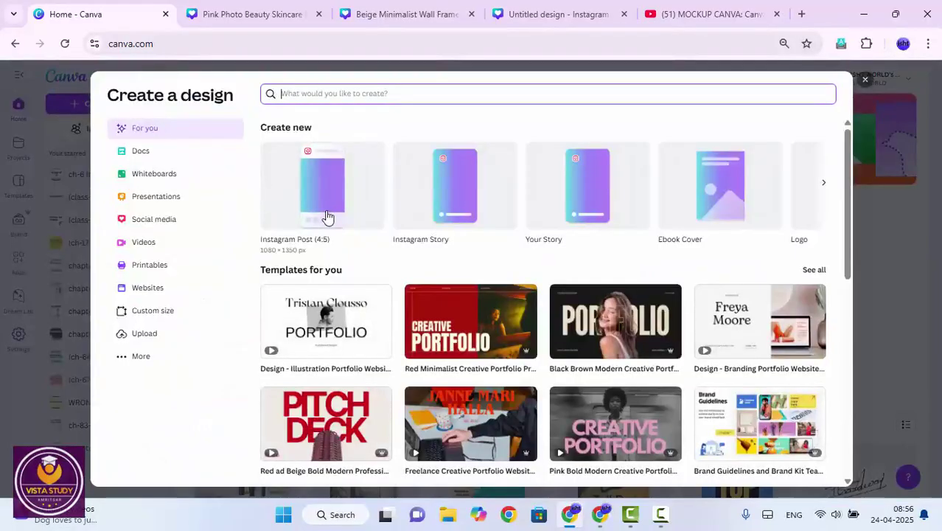
{"action": "left_click", "coordinate": [341, 208]}
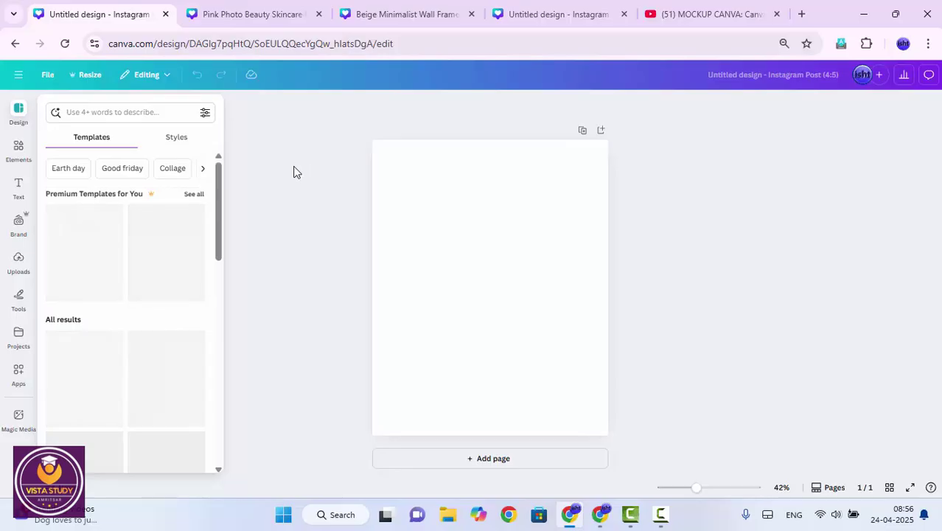
Browse the design templates and apply the free watercolour "Thank you" template to the blank page.
{"action": "scroll", "coordinate": [143, 290], "scroll_direction": "down", "scroll_amount": 2}
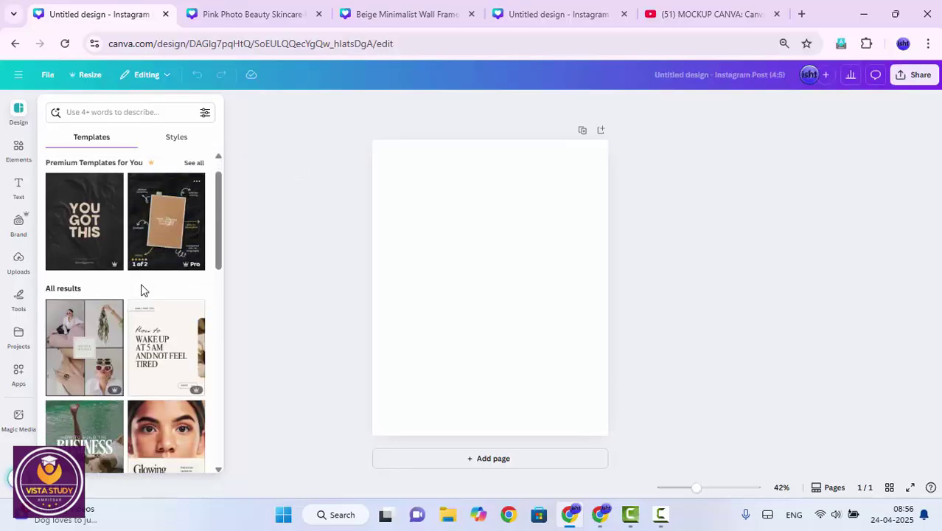
{"action": "scroll", "coordinate": [143, 290], "scroll_direction": "down", "scroll_amount": 8}
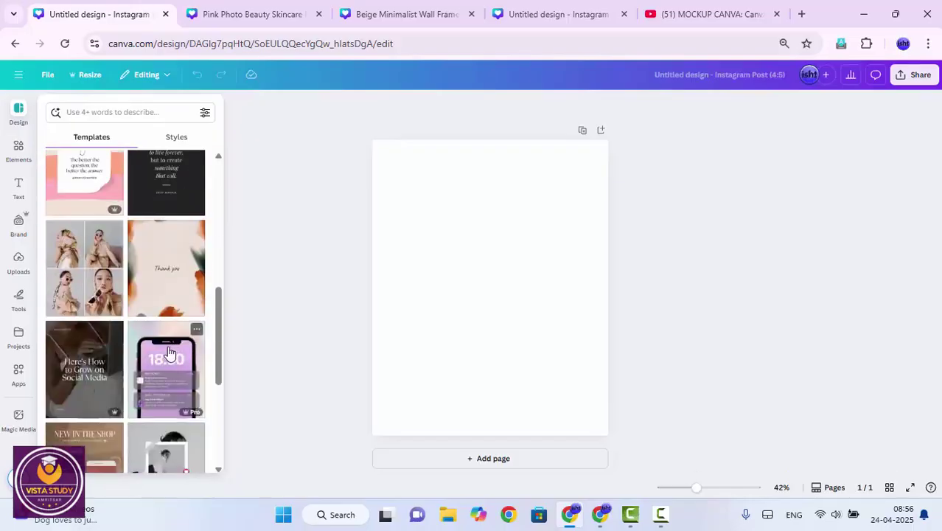
{"action": "scroll", "coordinate": [169, 354], "scroll_direction": "up", "scroll_amount": 3}
{"action": "scroll", "coordinate": [170, 354], "scroll_direction": "down", "scroll_amount": 3}
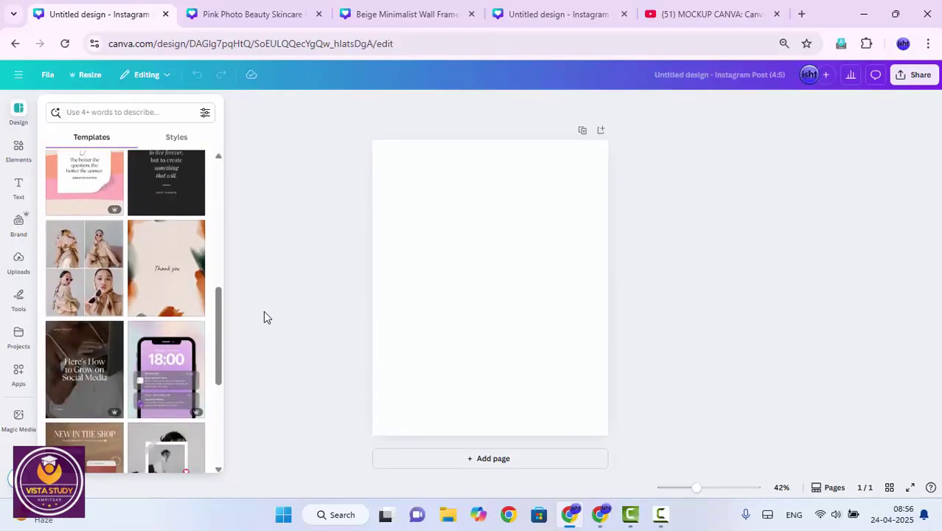
{"action": "scroll", "coordinate": [205, 351], "scroll_direction": "down", "scroll_amount": 1}
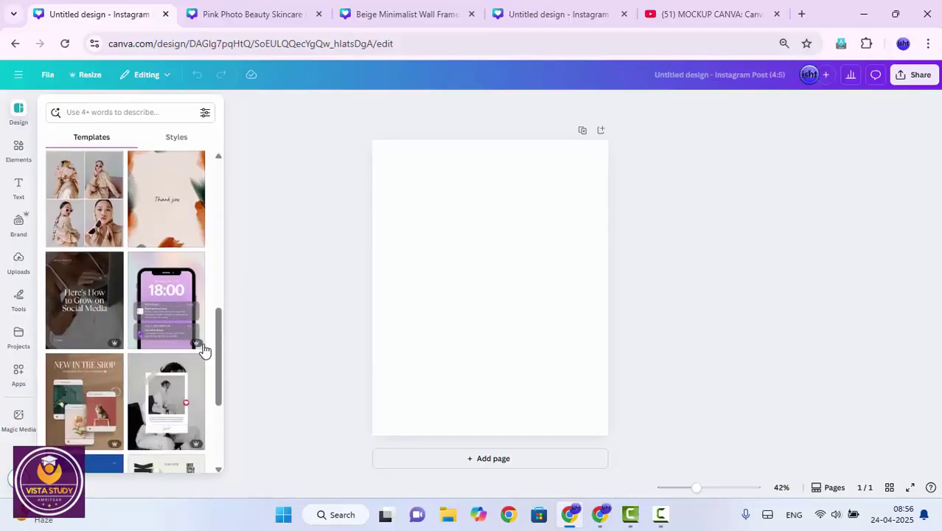
{"action": "scroll", "coordinate": [171, 335], "scroll_direction": "up", "scroll_amount": 2}
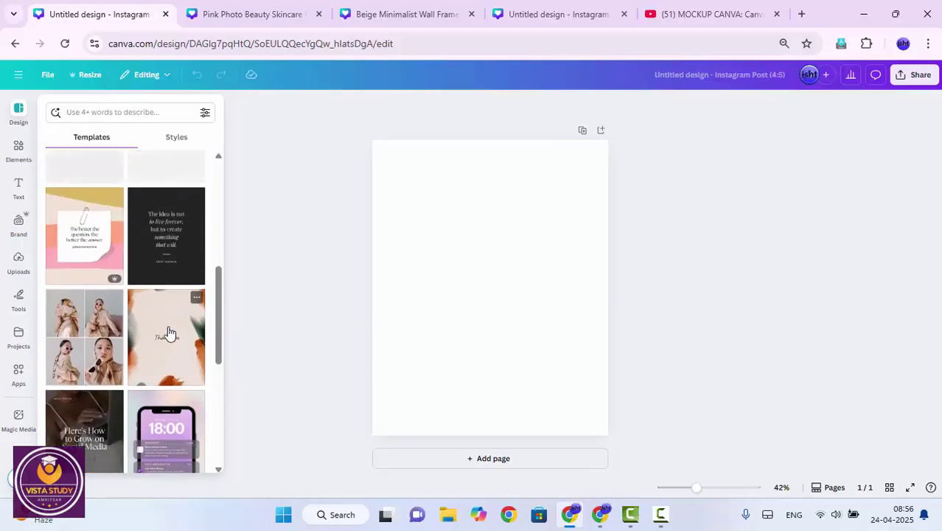
{"action": "left_click_drag", "start_coordinate": [168, 332], "coordinate": [441, 217]}
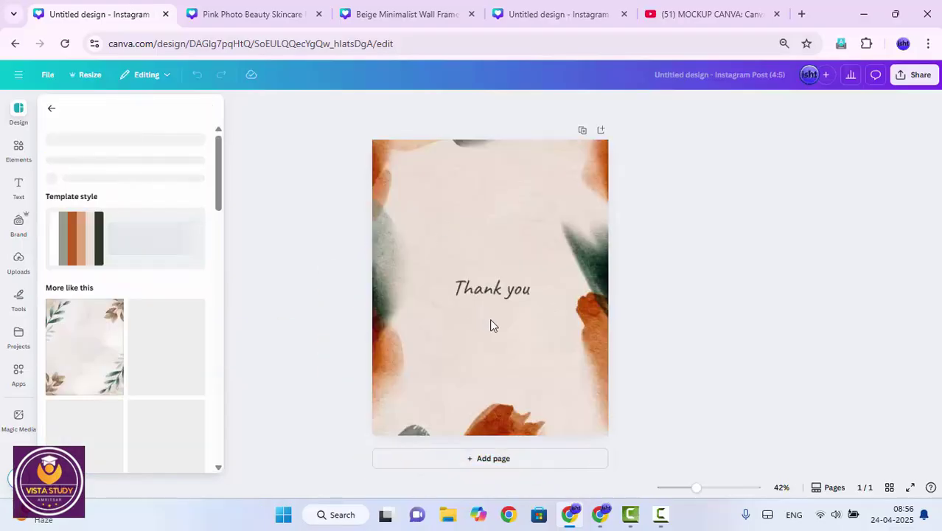
Replace the "Thank you" text in the middle of the design with "template".
{"action": "left_click", "coordinate": [491, 293]}
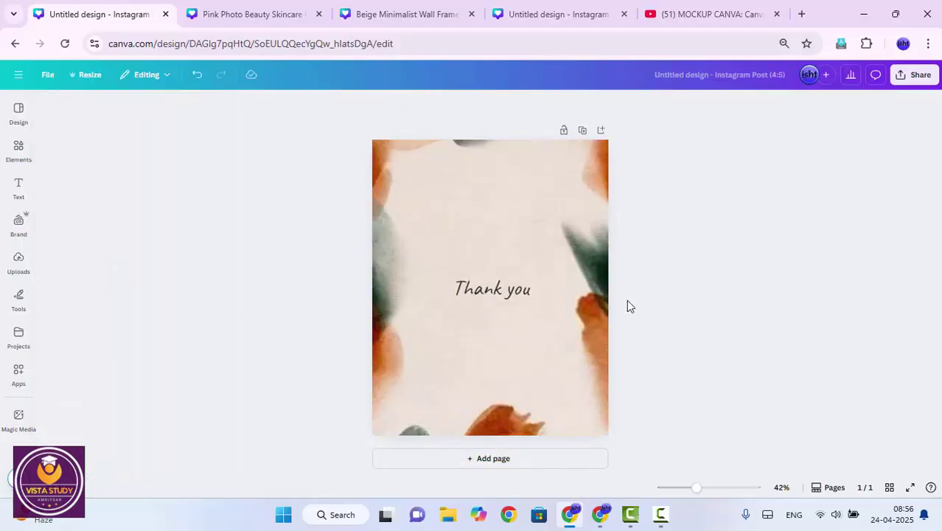
{"action": "left_click", "coordinate": [528, 296]}
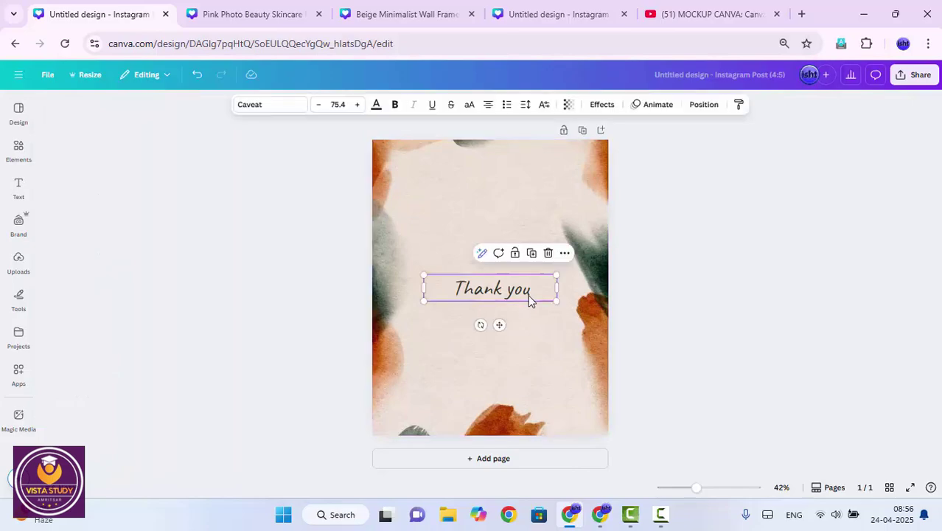
{"action": "left_click", "coordinate": [676, 295]}
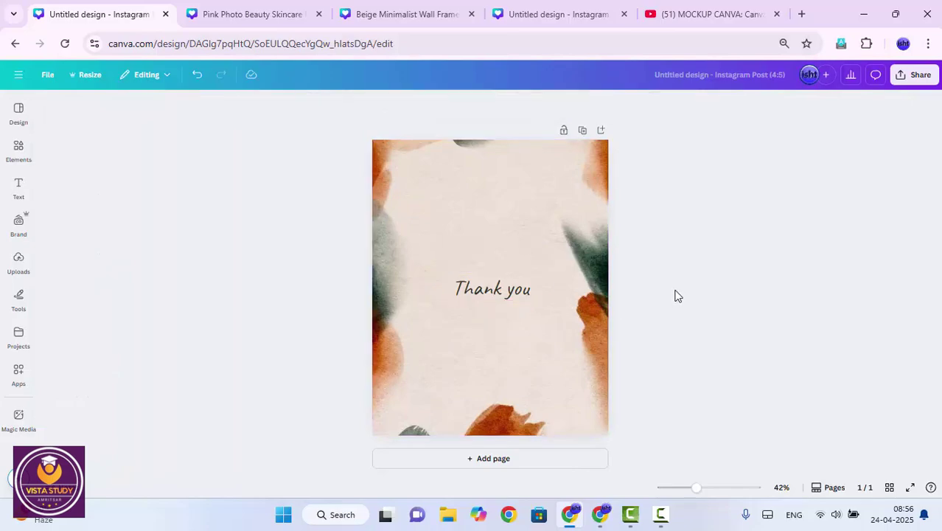
{"action": "left_click", "coordinate": [509, 295]}
{"action": "left_click", "coordinate": [510, 295]}
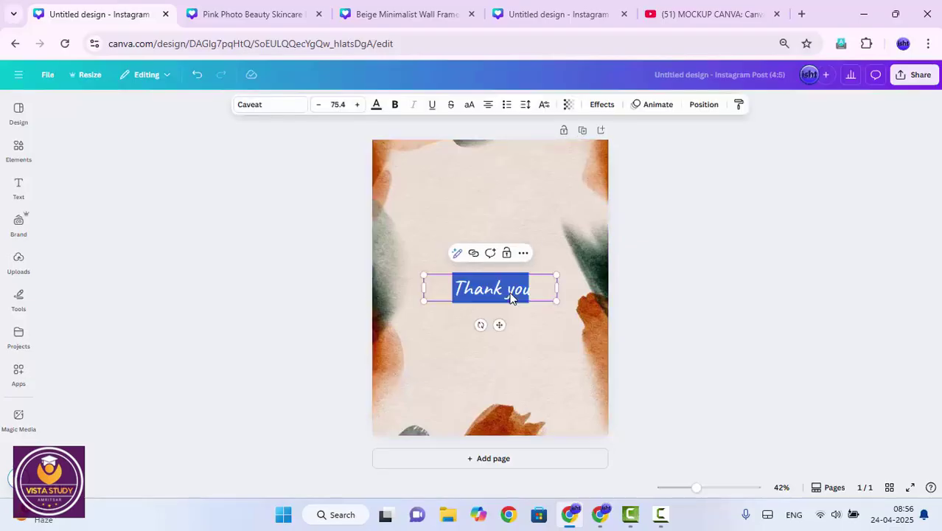
{"action": "type", "text": "template"}
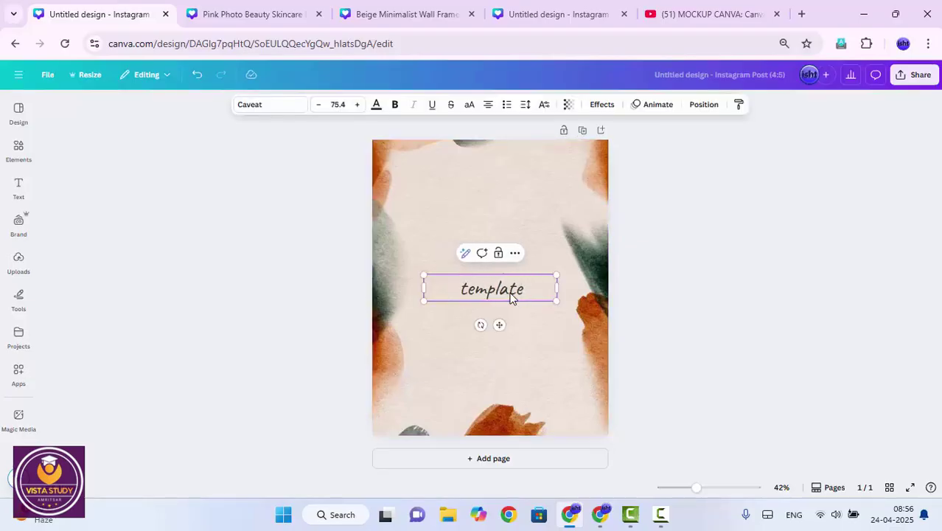
{"action": "left_click", "coordinate": [673, 270]}
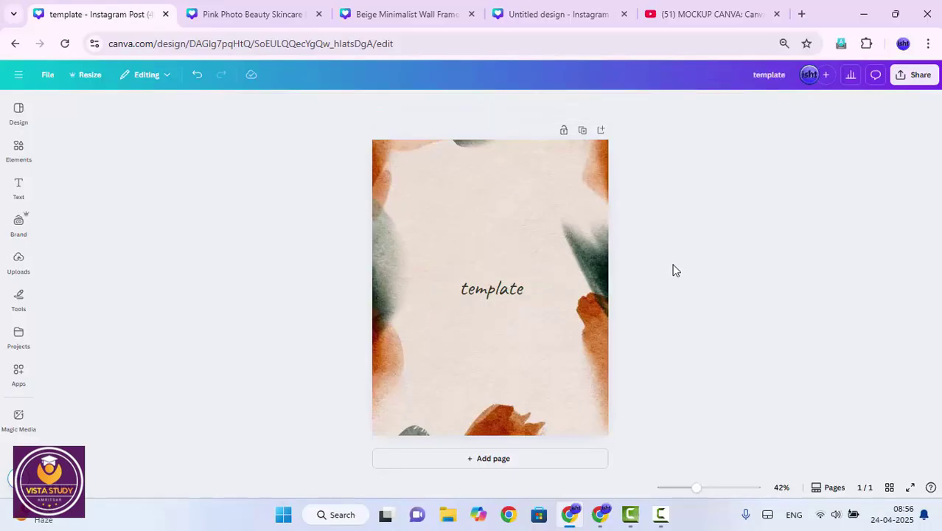
Enlarge the "template" text and move it up near the upper edge of the page.
{"action": "left_click", "coordinate": [488, 290]}
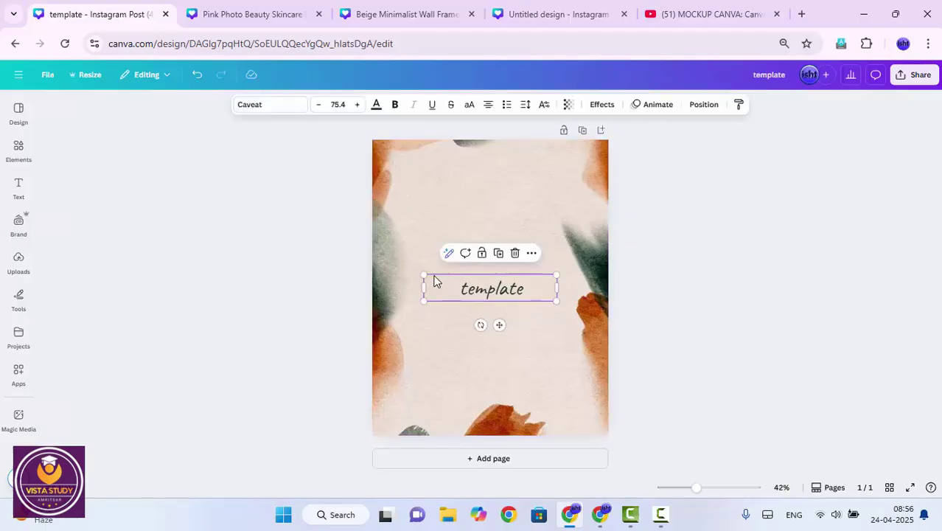
{"action": "left_click_drag", "start_coordinate": [423, 274], "coordinate": [468, 172]}
{"action": "left_click", "coordinate": [724, 231]}
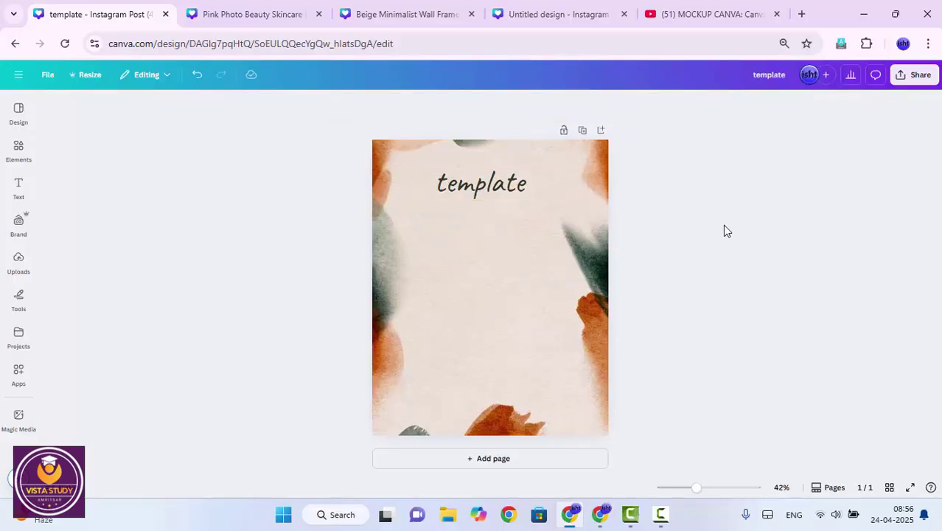
Create a shareable template link for the design and copy it.
{"action": "left_click", "coordinate": [911, 80]}
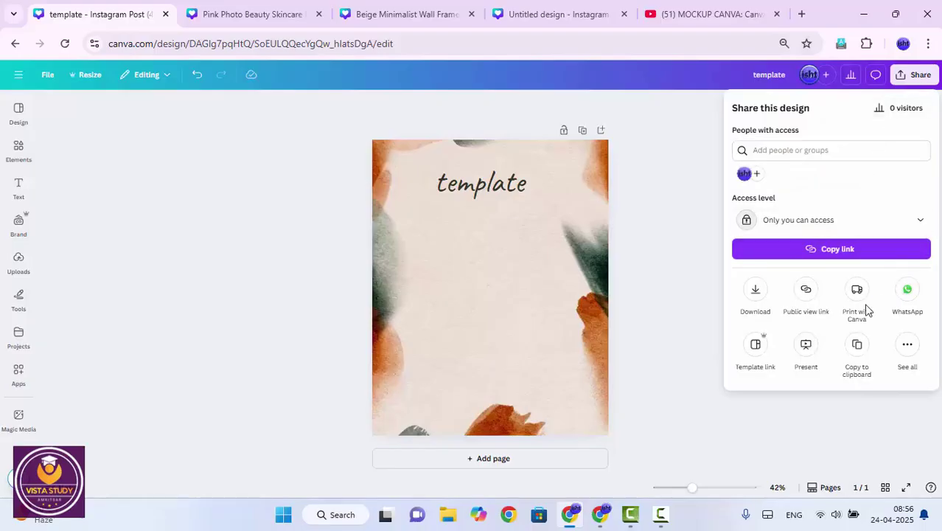
{"action": "left_click", "coordinate": [757, 346]}
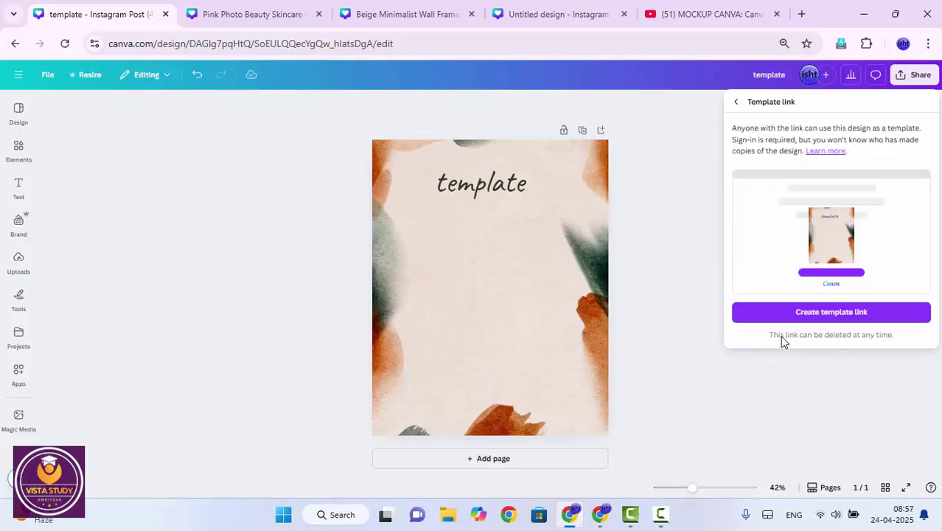
{"action": "left_click", "coordinate": [797, 315]}
{"action": "left_click", "coordinate": [913, 304]}
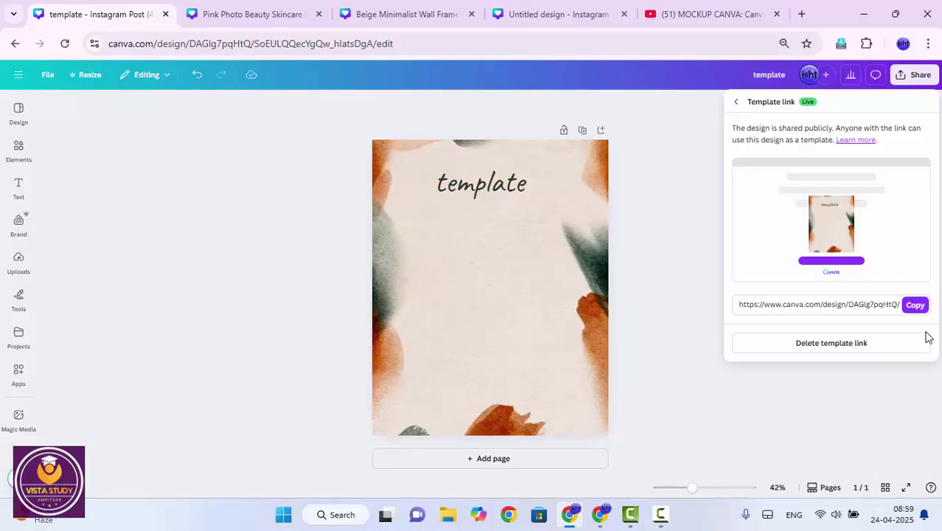
{"action": "left_click", "coordinate": [913, 308]}
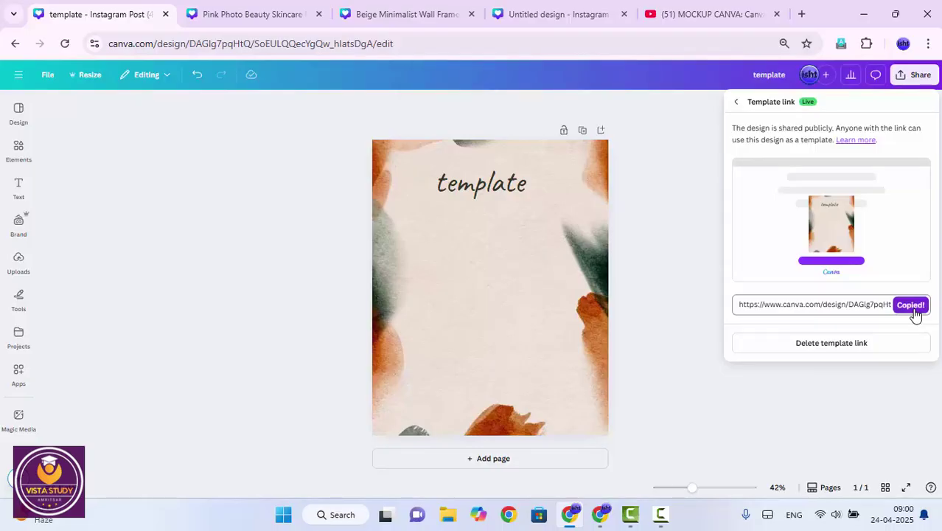
Open the copied template link in the other browser window and look over the shared template page.
{"action": "key", "text": "alt+Tab"}
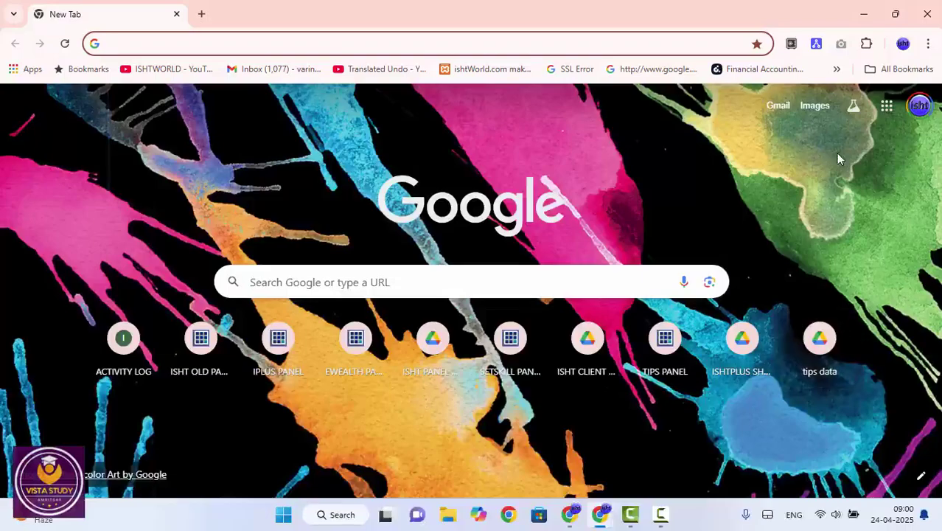
{"action": "key", "text": "ctrl+v"}
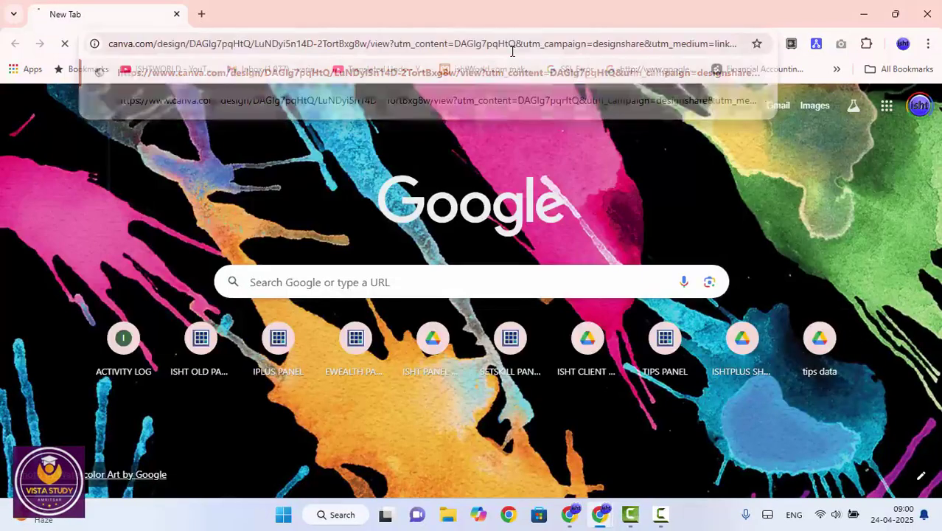
{"action": "key", "text": "Return"}
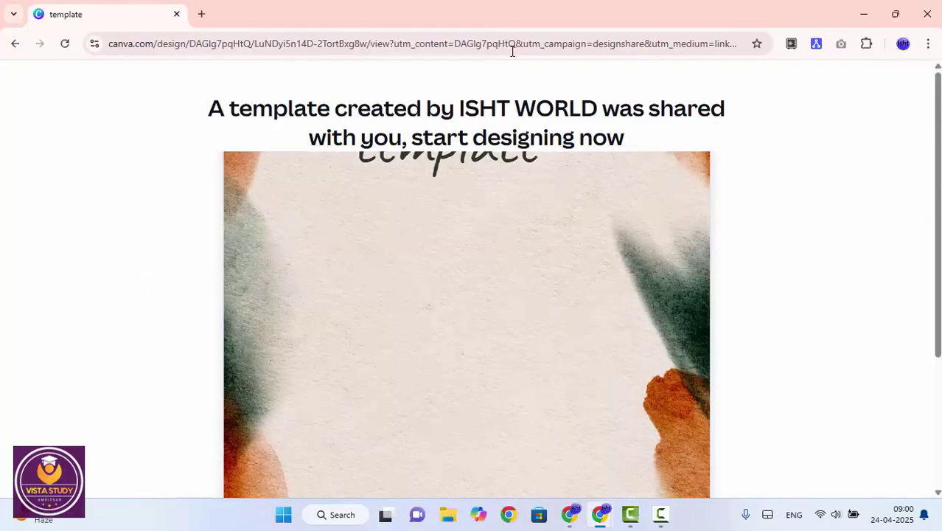
{"action": "scroll", "coordinate": [649, 164], "scroll_direction": "down", "scroll_amount": 5}
{"action": "scroll", "coordinate": [575, 184], "scroll_direction": "up", "scroll_amount": 1}
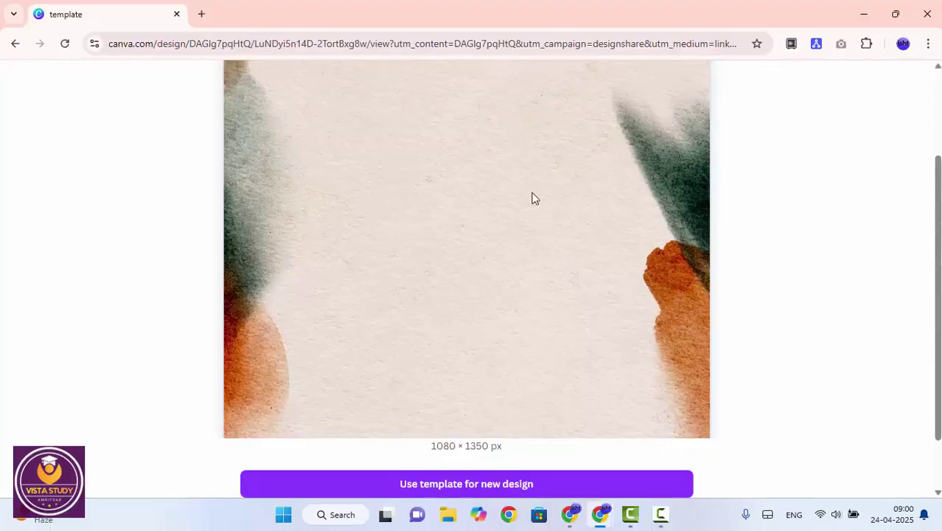
{"action": "scroll", "coordinate": [530, 214], "scroll_direction": "up", "scroll_amount": 2}
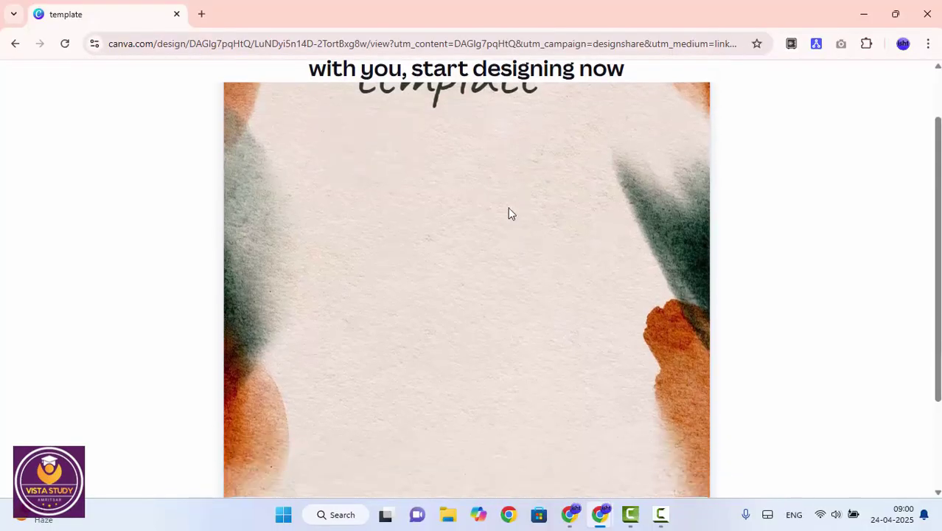
{"action": "scroll", "coordinate": [507, 208], "scroll_direction": "down", "scroll_amount": 3}
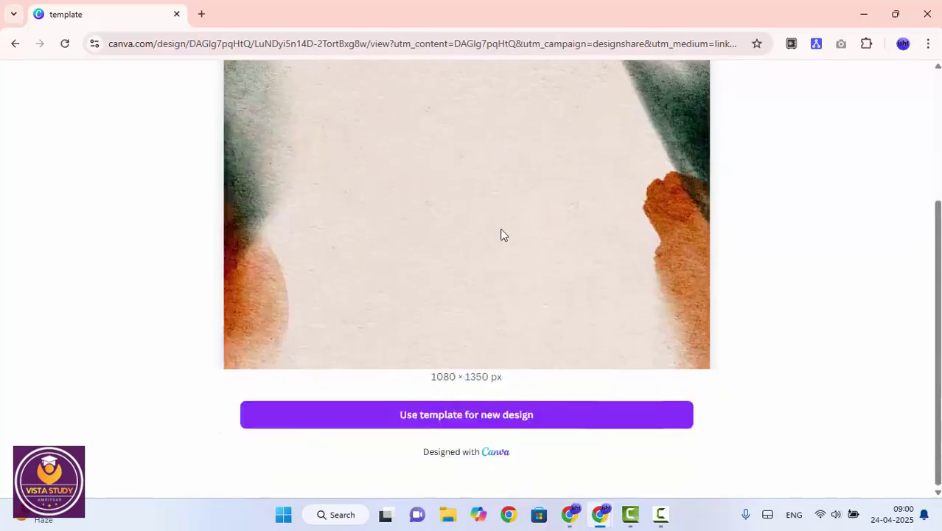
Start a new design from the shared template and make its "template" text bold and magenta from the Brand Kit palette.
{"action": "left_click", "coordinate": [496, 425]}
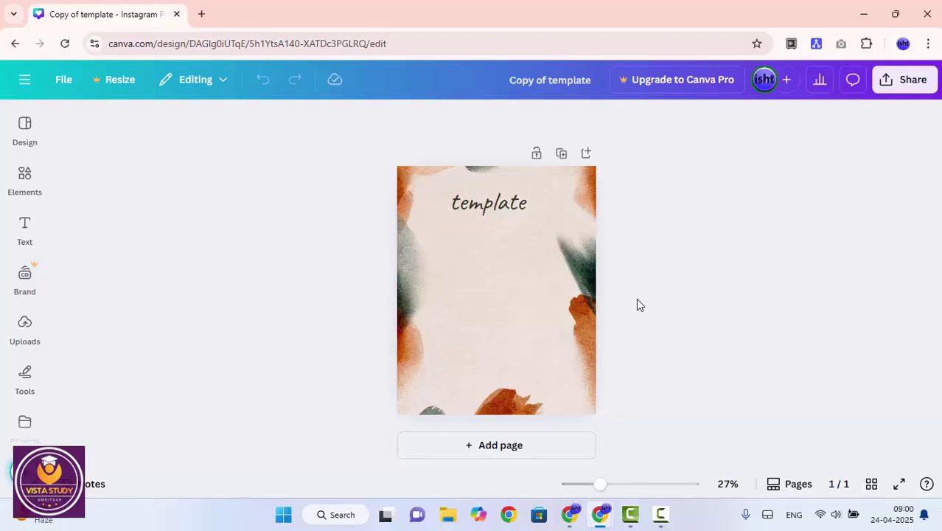
{"action": "left_click", "coordinate": [499, 208]}
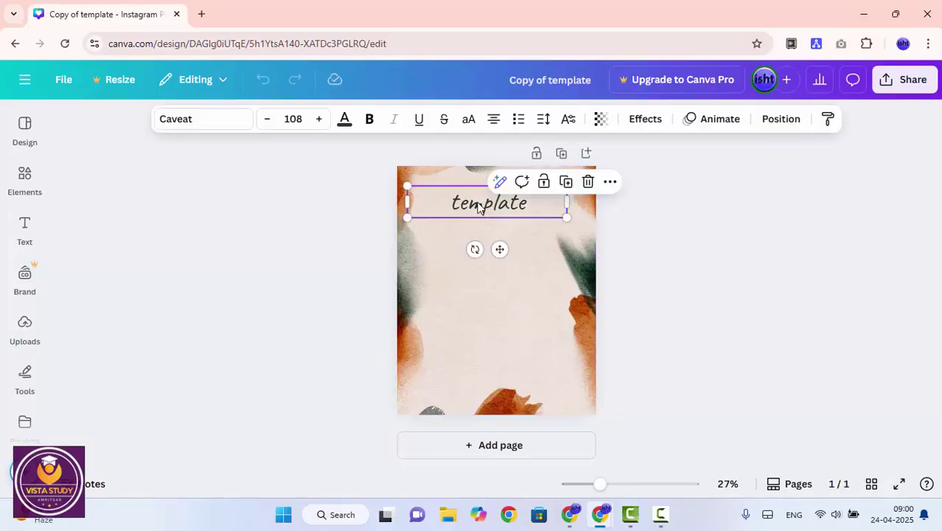
{"action": "left_click", "coordinate": [376, 127]}
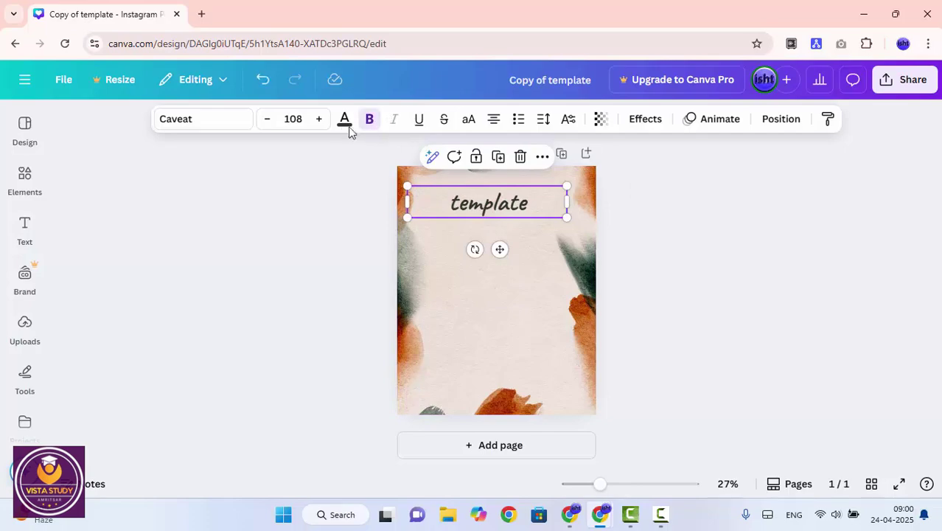
{"action": "left_click", "coordinate": [344, 126]}
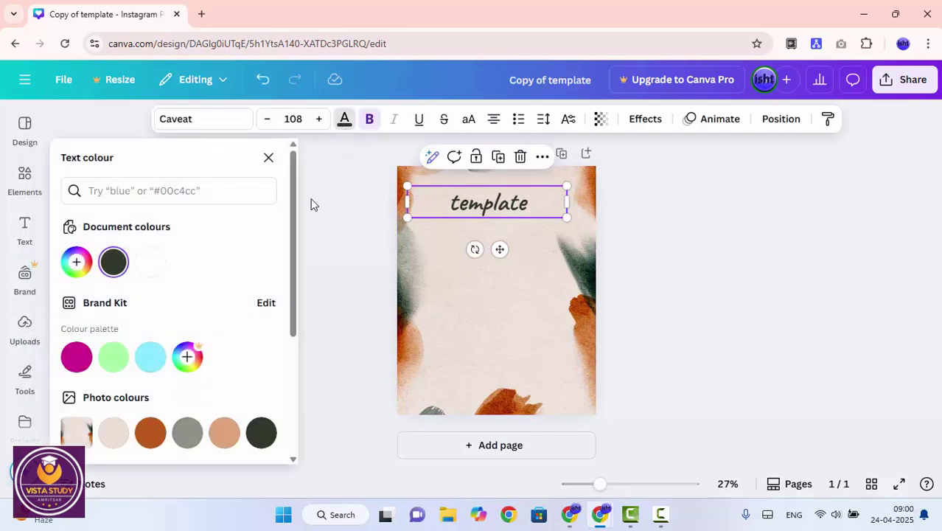
{"action": "left_click", "coordinate": [114, 357]}
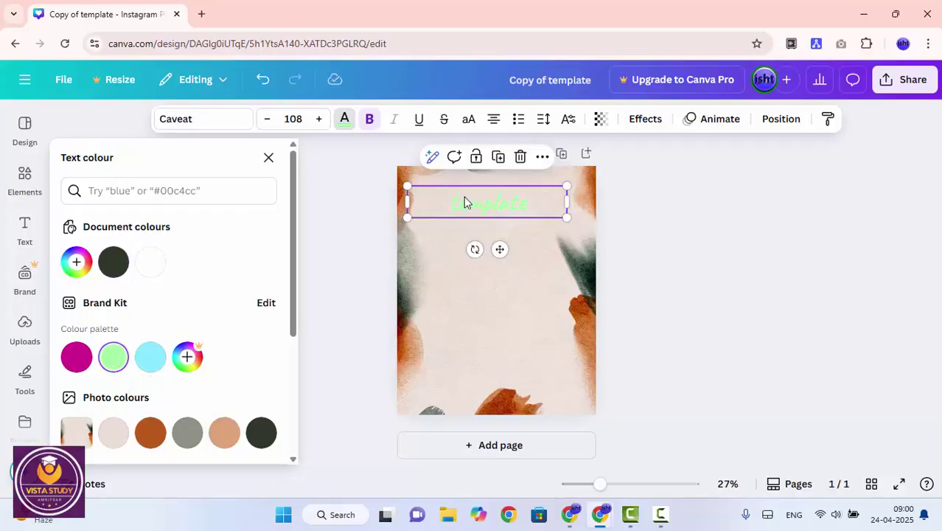
{"action": "left_click", "coordinate": [76, 358]}
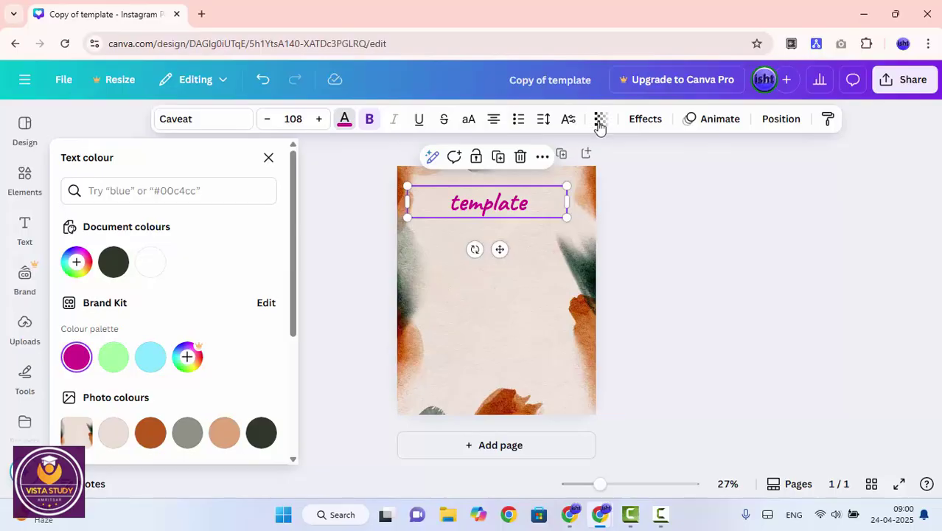
Apply the Background effect to the "template" text and enlarge it slightly to font size 114.
{"action": "left_click", "coordinate": [641, 126]}
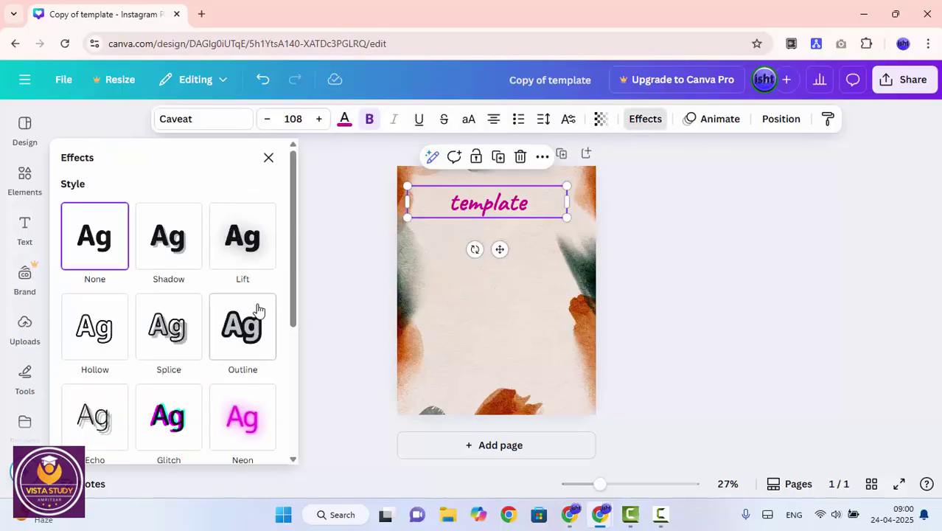
{"action": "scroll", "coordinate": [251, 325], "scroll_direction": "down", "scroll_amount": 3}
{"action": "left_click", "coordinate": [106, 378]}
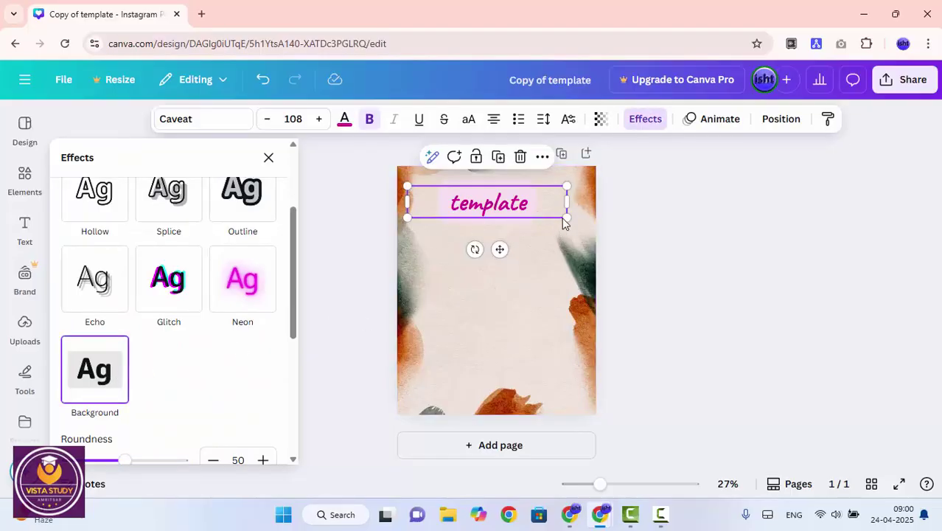
{"action": "left_click_drag", "start_coordinate": [568, 219], "coordinate": [576, 219]}
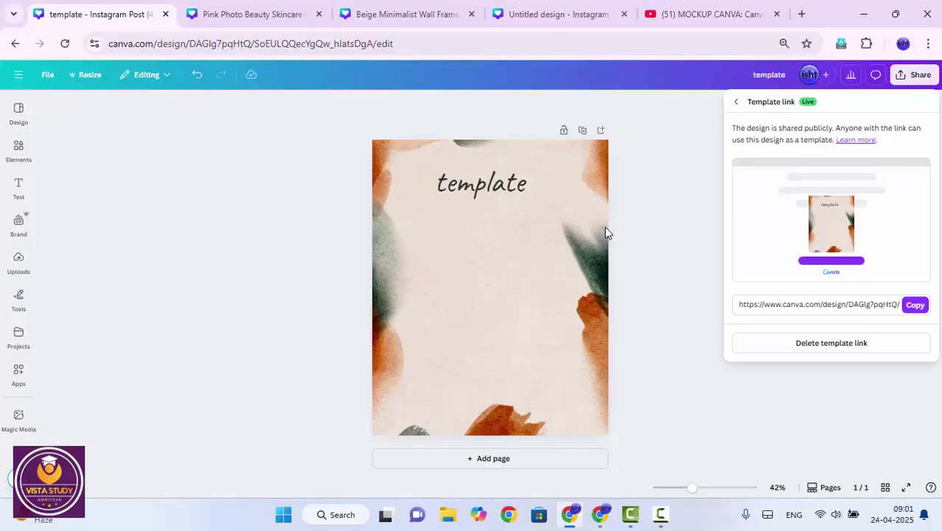
Compare the edited copy in the second browser window with the original template design, and return to the original's window.
{"action": "mouse_move", "coordinate": [601, 514]}
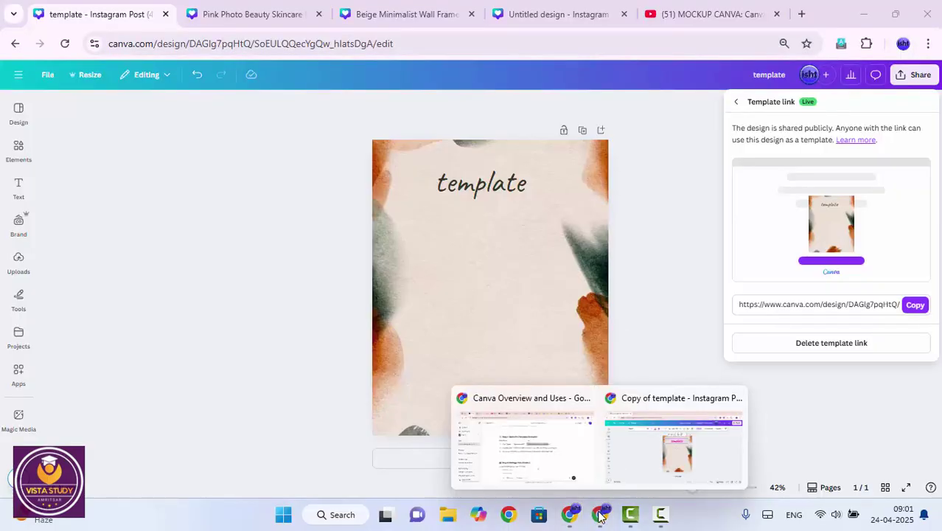
{"action": "left_click", "coordinate": [652, 465]}
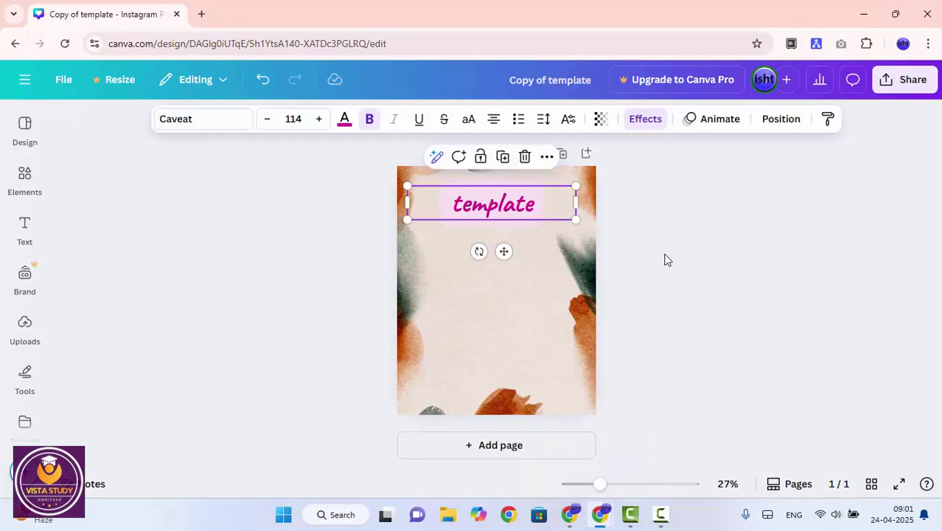
{"action": "mouse_move", "coordinate": [569, 514]}
{"action": "left_click", "coordinate": [567, 442]}
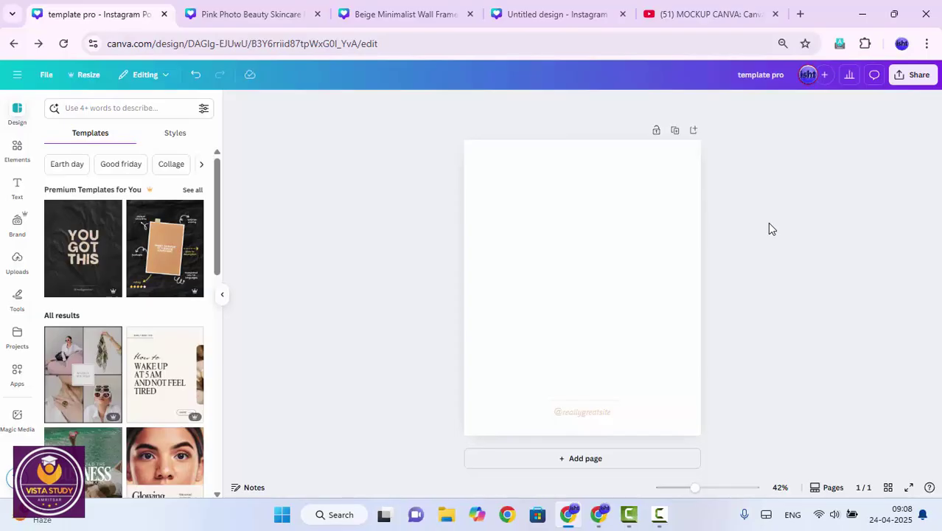
Apply the Pro template "Neutral Elegant Minimalist Exclusive Offer Instagram Post" to the blank page of the "template pro" design.
{"action": "scroll", "coordinate": [111, 353], "scroll_direction": "down", "scroll_amount": 10}
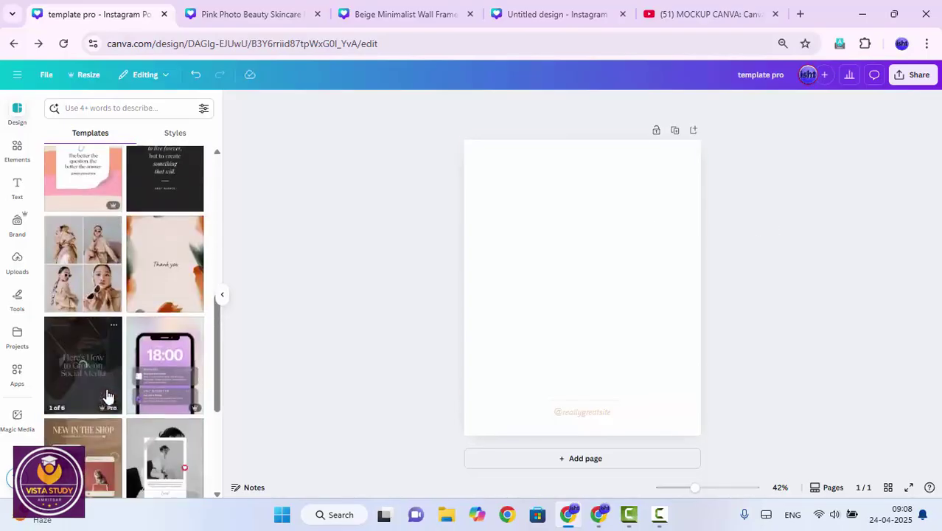
{"action": "scroll", "coordinate": [74, 297], "scroll_direction": "down", "scroll_amount": 5}
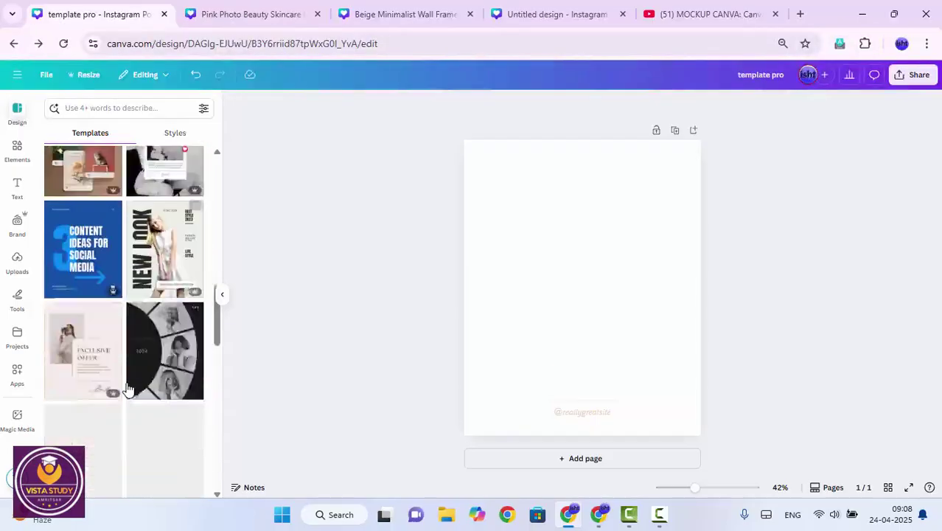
{"action": "left_click_drag", "start_coordinate": [84, 320], "coordinate": [569, 315]}
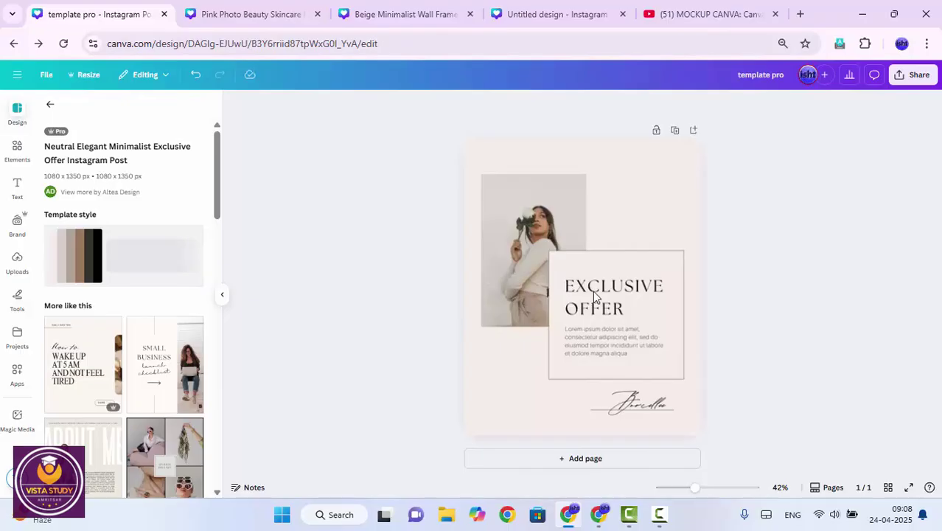
{"action": "left_click", "coordinate": [673, 426]}
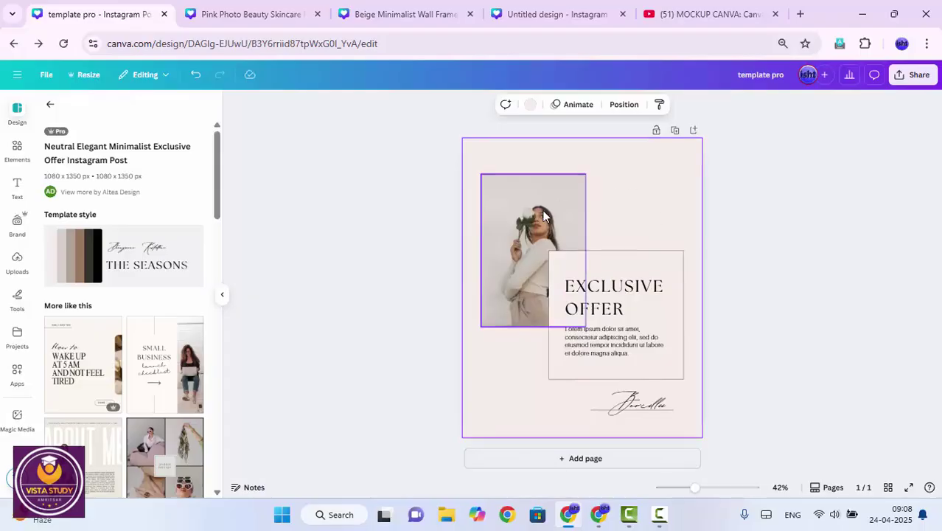
Fill the page with the recently used 12-second beach video and send it to the back behind the photo and text.
{"action": "scroll", "coordinate": [109, 296], "scroll_direction": "down", "scroll_amount": 3}
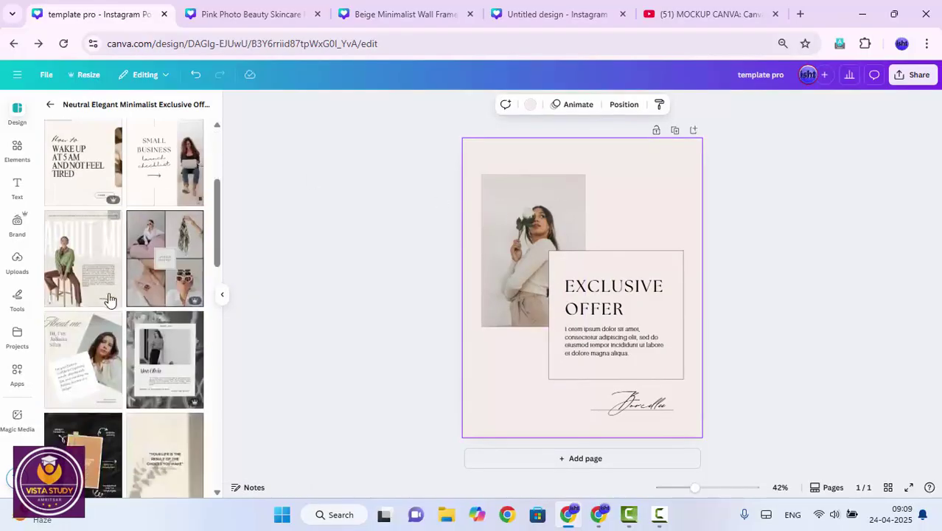
{"action": "scroll", "coordinate": [64, 190], "scroll_direction": "up", "scroll_amount": 3}
{"action": "left_click", "coordinate": [17, 151]}
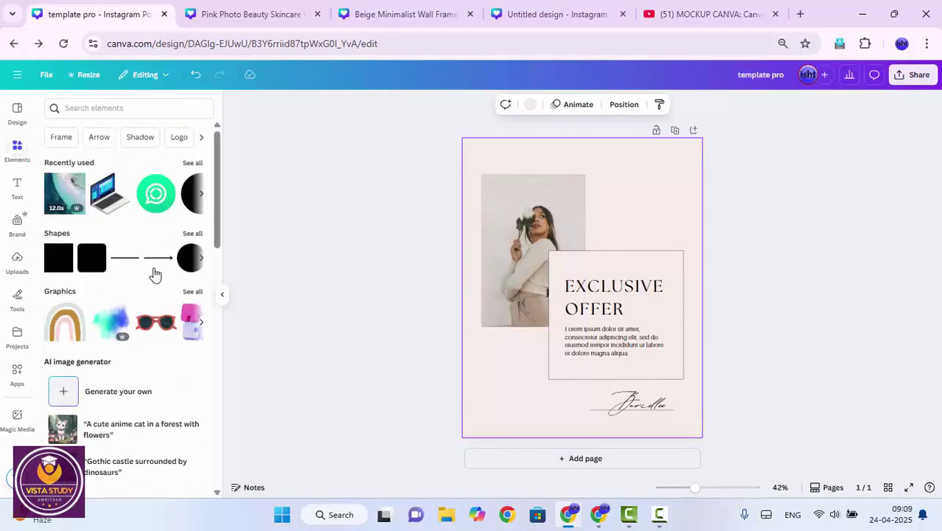
{"action": "left_click_drag", "start_coordinate": [64, 193], "coordinate": [478, 157]}
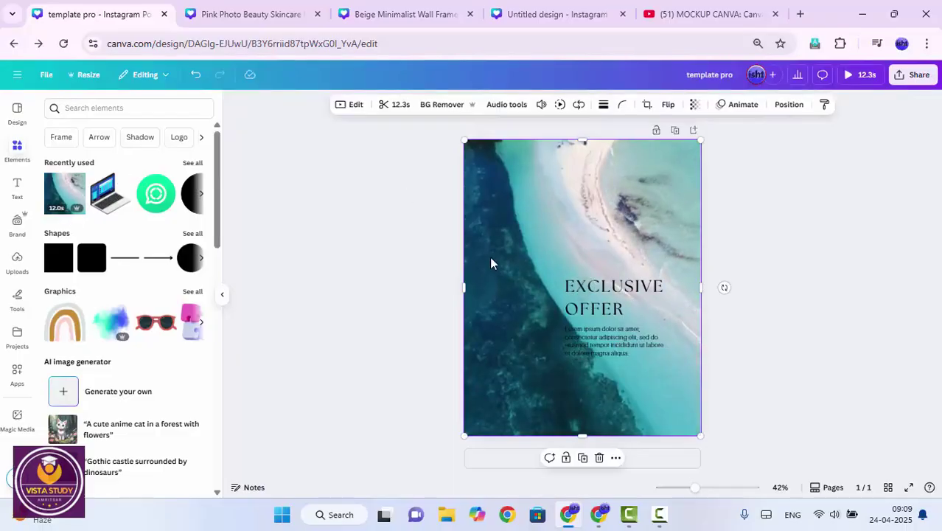
{"action": "right_click", "coordinate": [497, 237]}
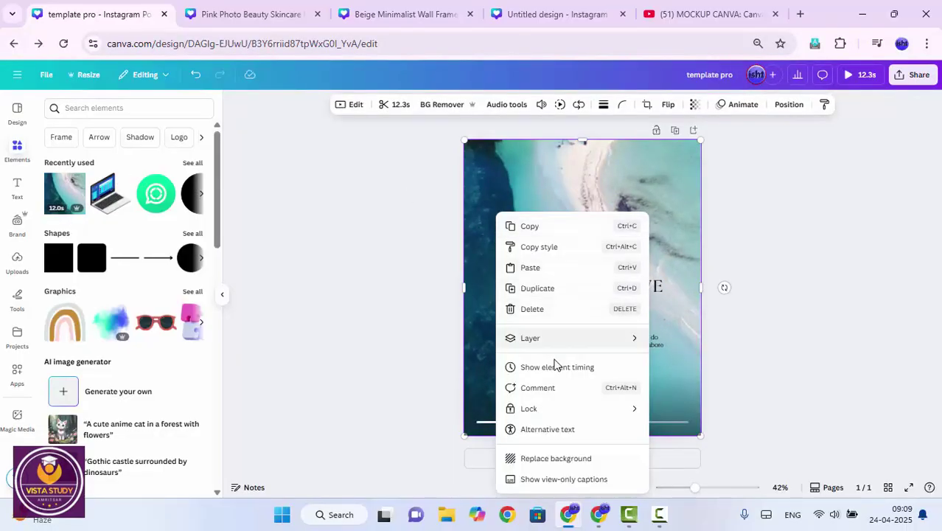
{"action": "mouse_move", "coordinate": [585, 345]}
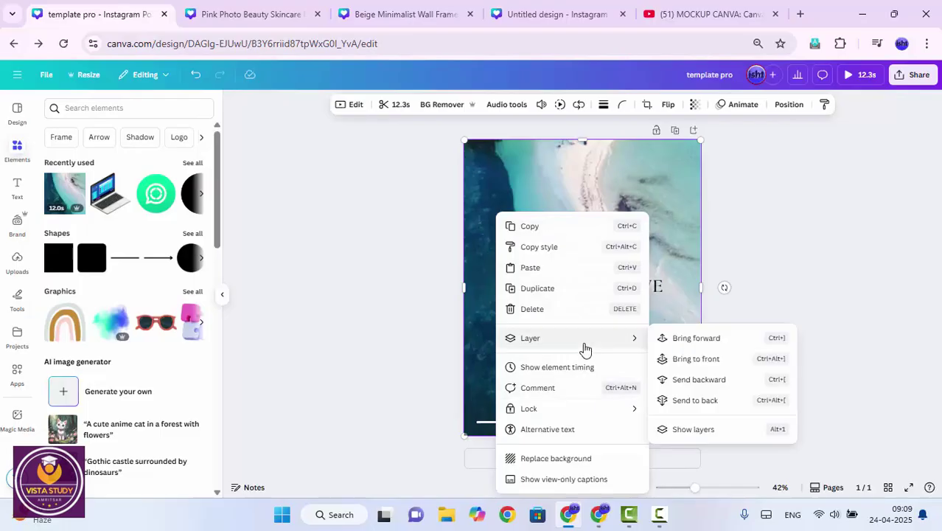
{"action": "left_click", "coordinate": [691, 401]}
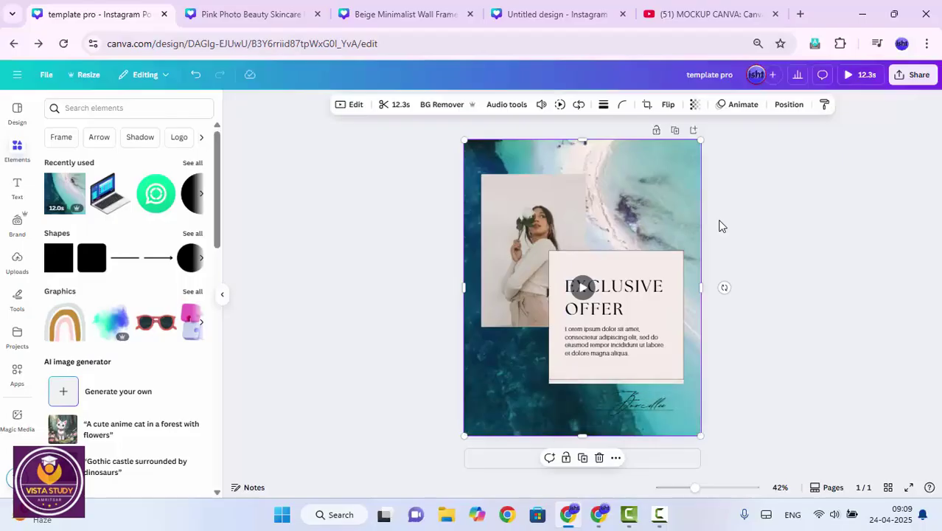
{"action": "left_click", "coordinate": [759, 225]}
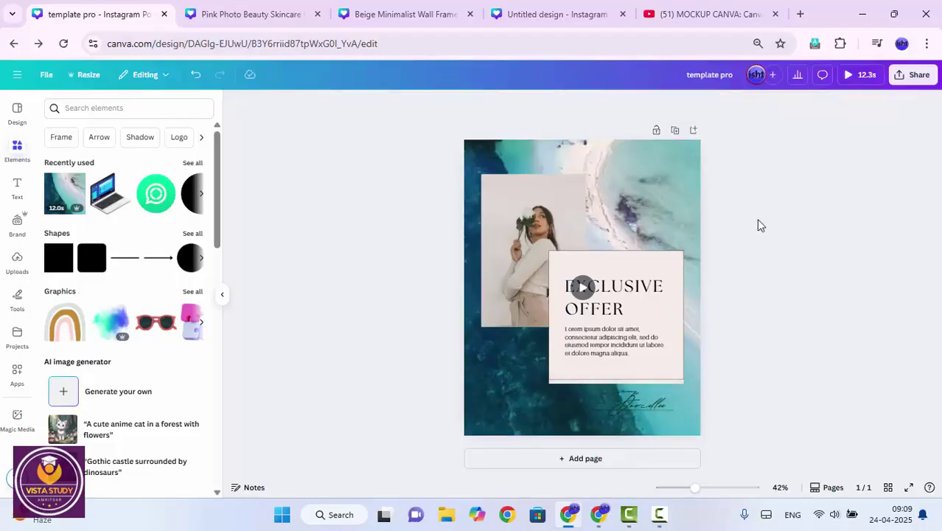
{"action": "left_click", "coordinate": [656, 194]}
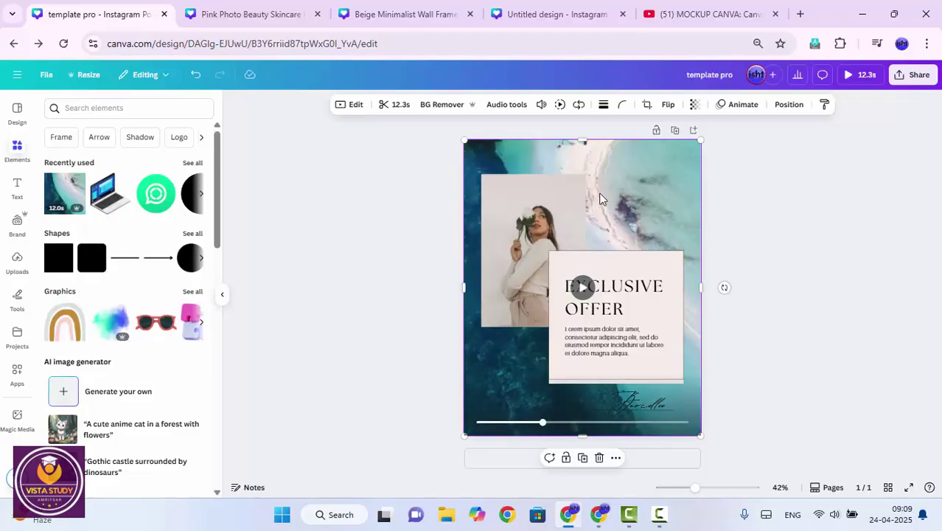
{"action": "left_click", "coordinate": [745, 210]}
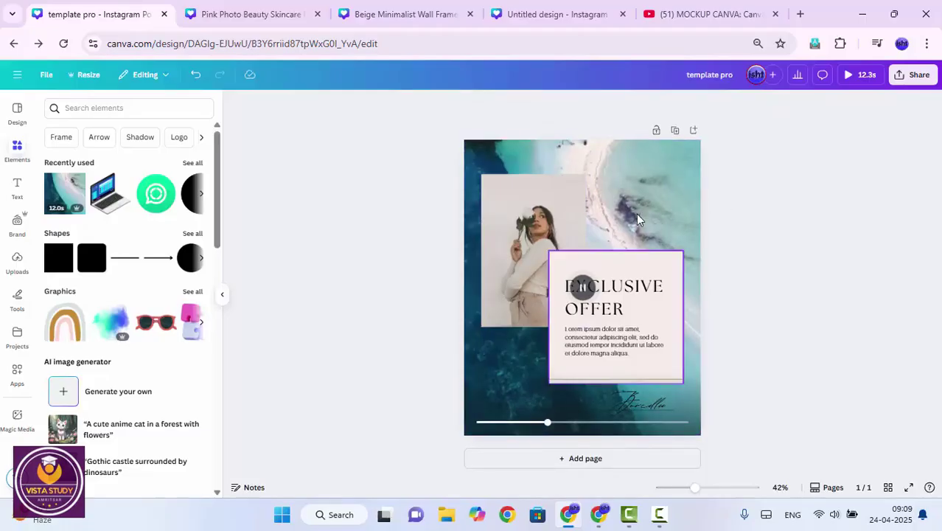
{"action": "left_click", "coordinate": [676, 203]}
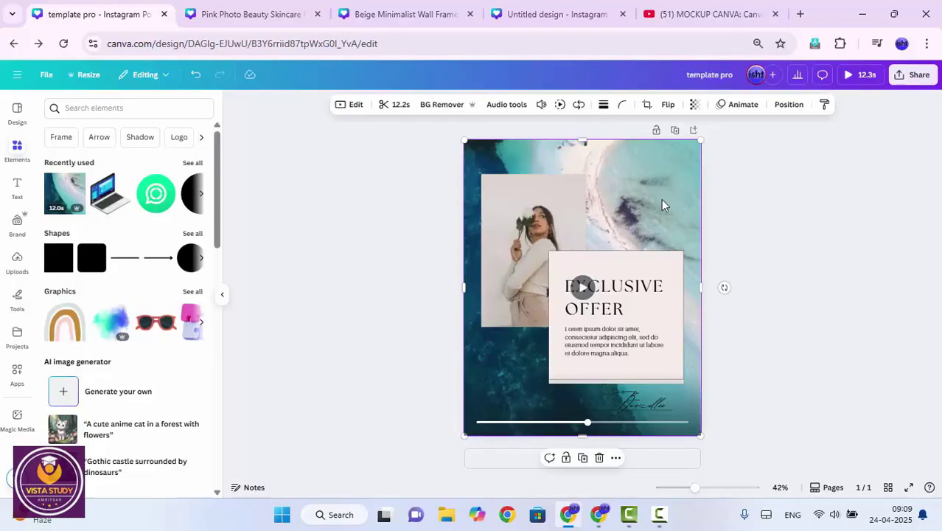
Copy the template link of the "template pro" design from its sharing options.
{"action": "left_click", "coordinate": [911, 76]}
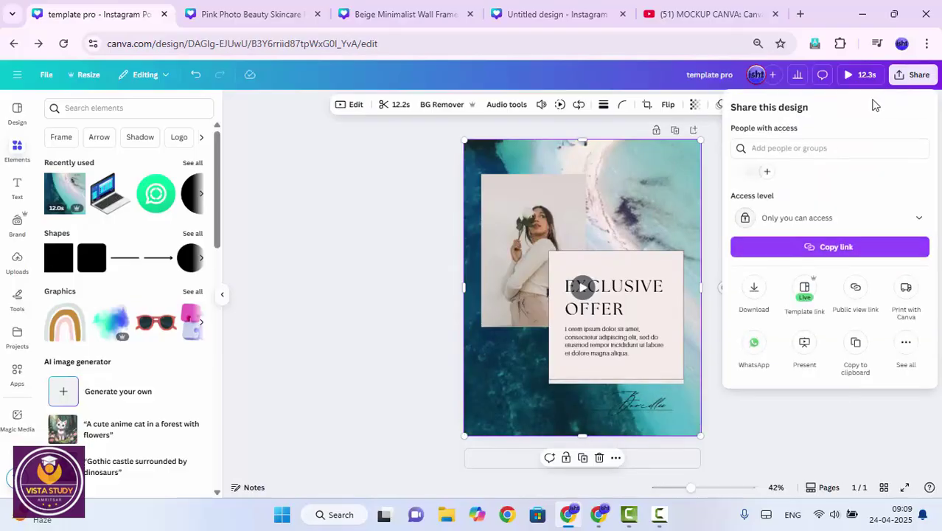
{"action": "left_click", "coordinate": [804, 291]}
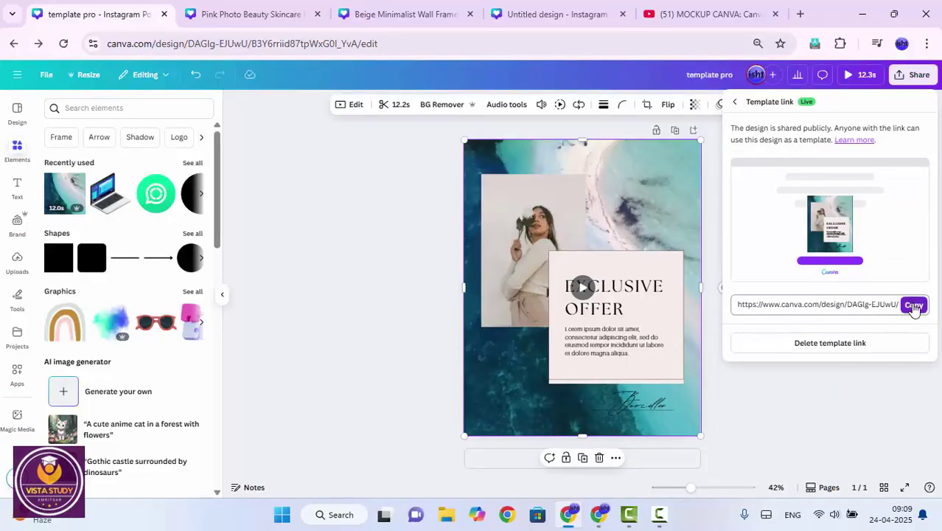
{"action": "left_click", "coordinate": [914, 306]}
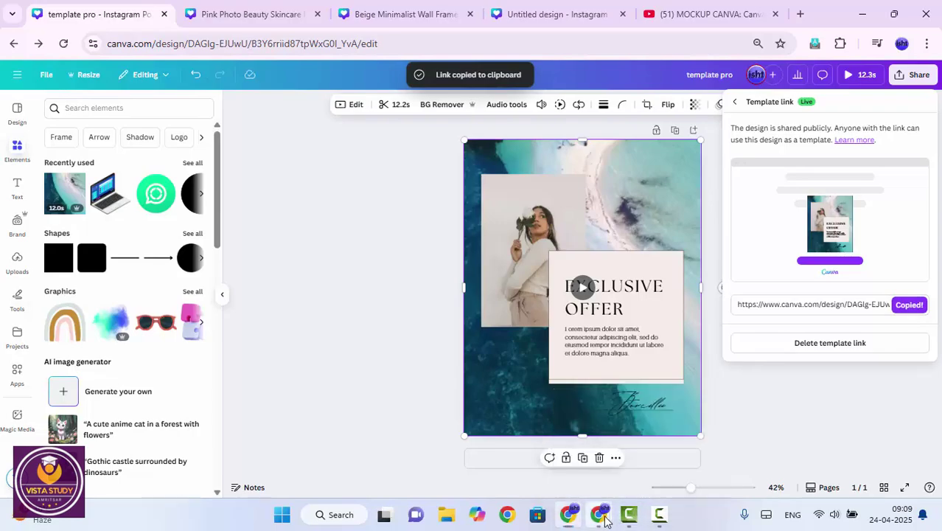
Open the copied template link in a new tab of the browser window holding "Copy of template".
{"action": "mouse_move", "coordinate": [604, 520]}
{"action": "left_click", "coordinate": [660, 472]}
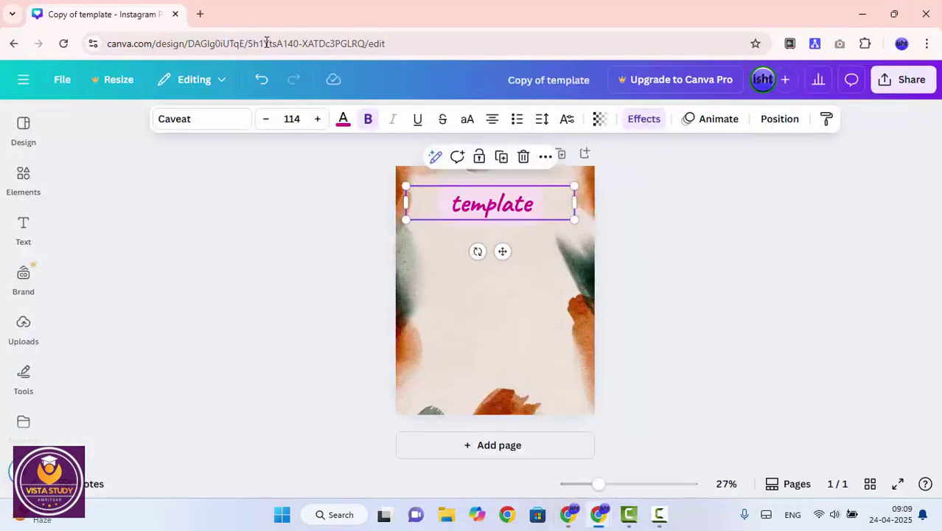
{"action": "left_click", "coordinate": [200, 13]}
{"action": "right_click", "coordinate": [200, 47]}
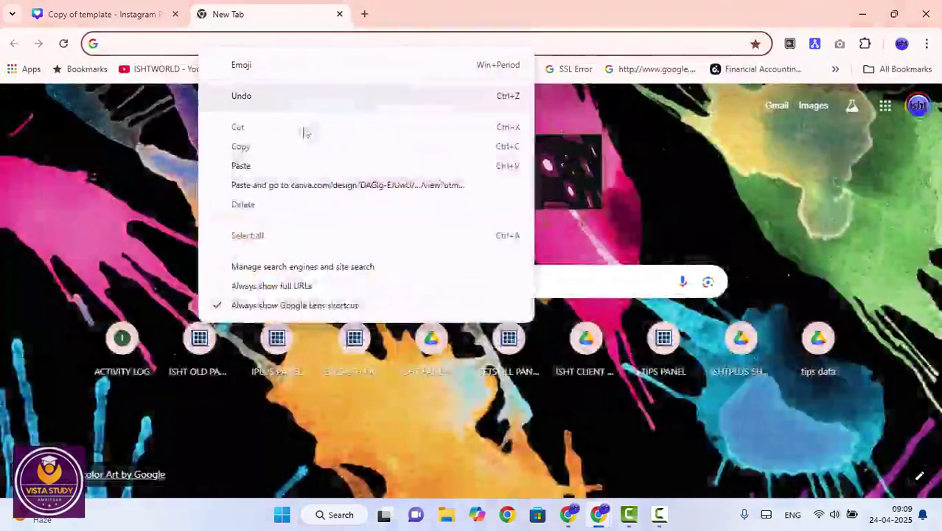
{"action": "left_click", "coordinate": [327, 187]}
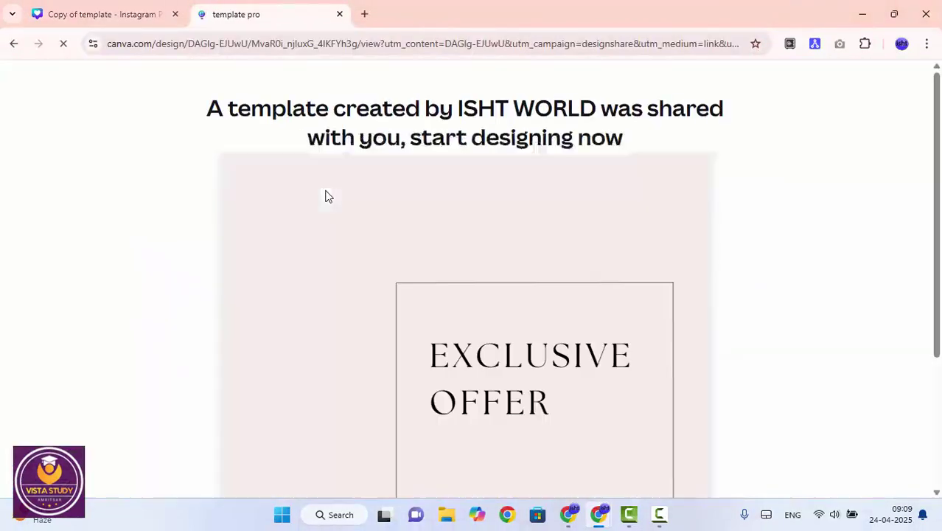
Look over the shared "template pro" page and start a new design from it.
{"action": "scroll", "coordinate": [442, 271], "scroll_direction": "down", "scroll_amount": 3}
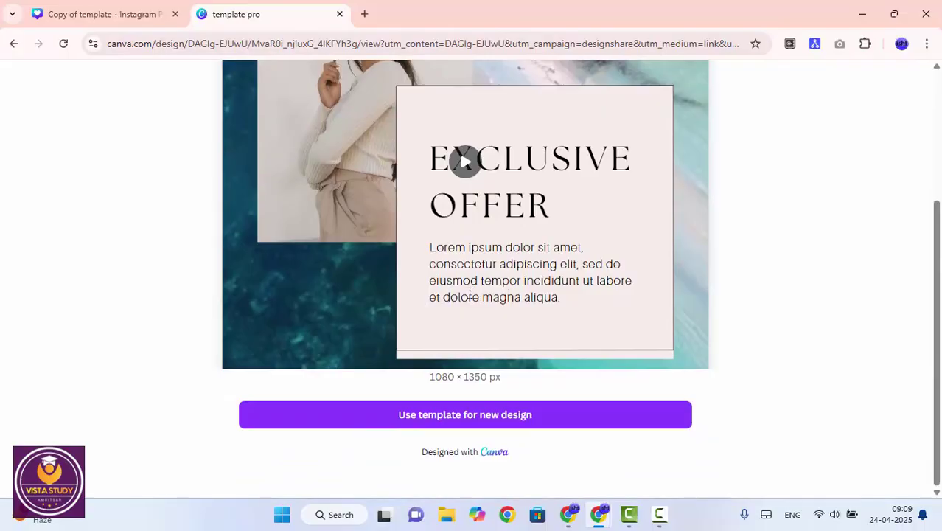
{"action": "scroll", "coordinate": [469, 293], "scroll_direction": "up", "scroll_amount": 3}
{"action": "scroll", "coordinate": [476, 254], "scroll_direction": "down", "scroll_amount": 2}
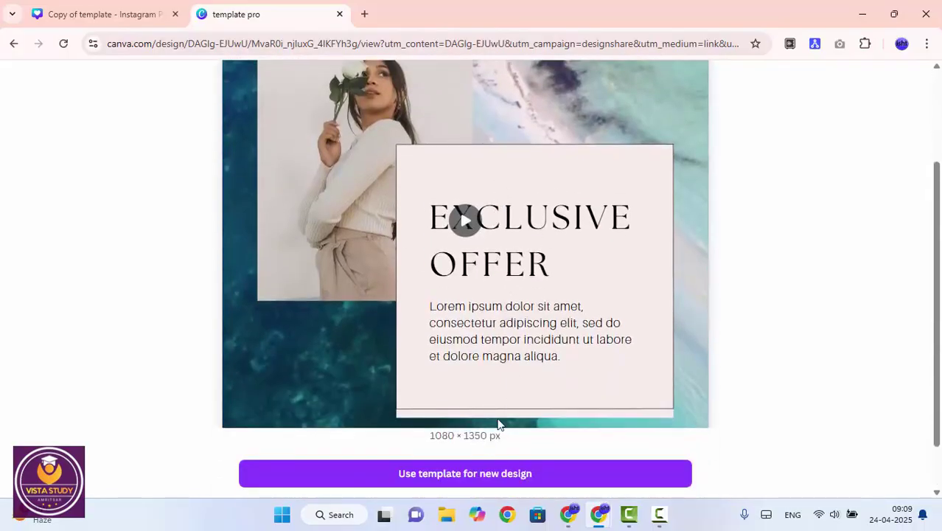
{"action": "left_click", "coordinate": [467, 474]}
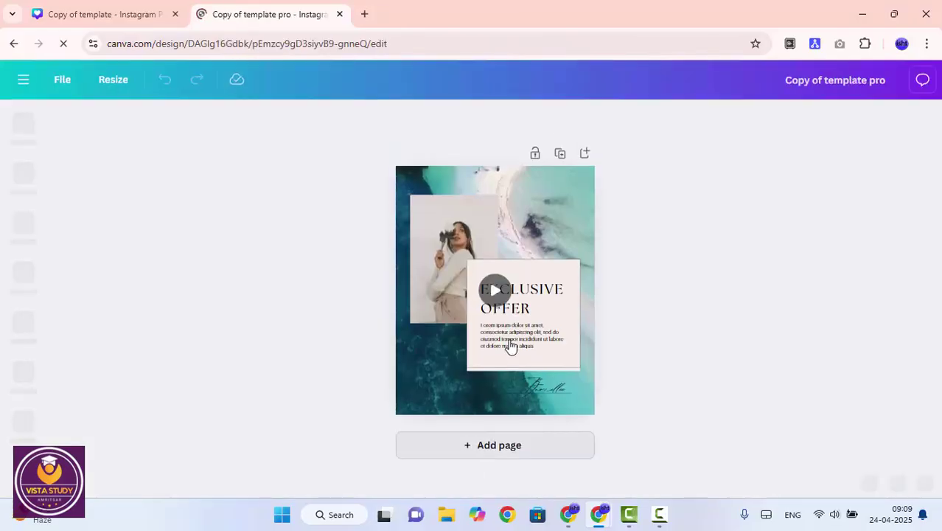
Shrink the woman's photo until it reaches the text card's corner, and scale down the "EXCLUSIVE OFFER" text group within the card.
{"action": "left_click", "coordinate": [453, 252]}
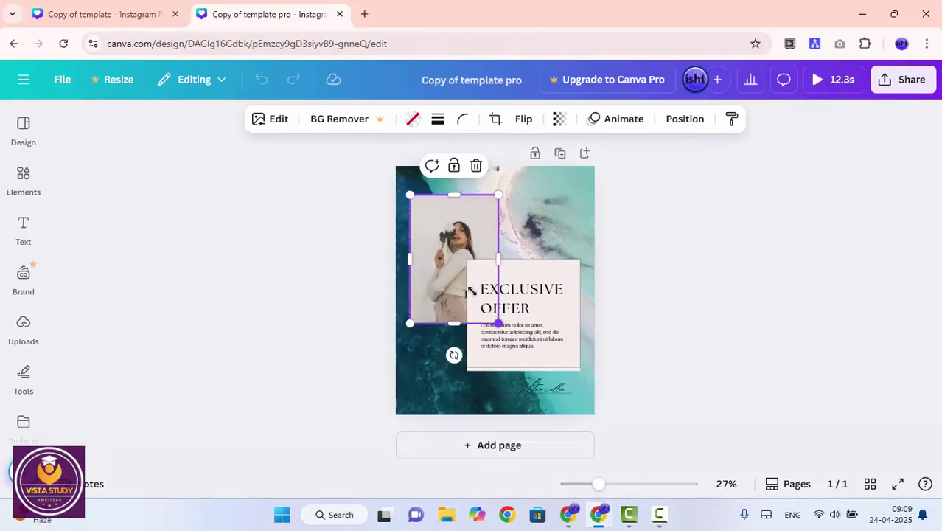
{"action": "left_click_drag", "start_coordinate": [498, 323], "coordinate": [466, 281]}
{"action": "left_click", "coordinate": [551, 310]}
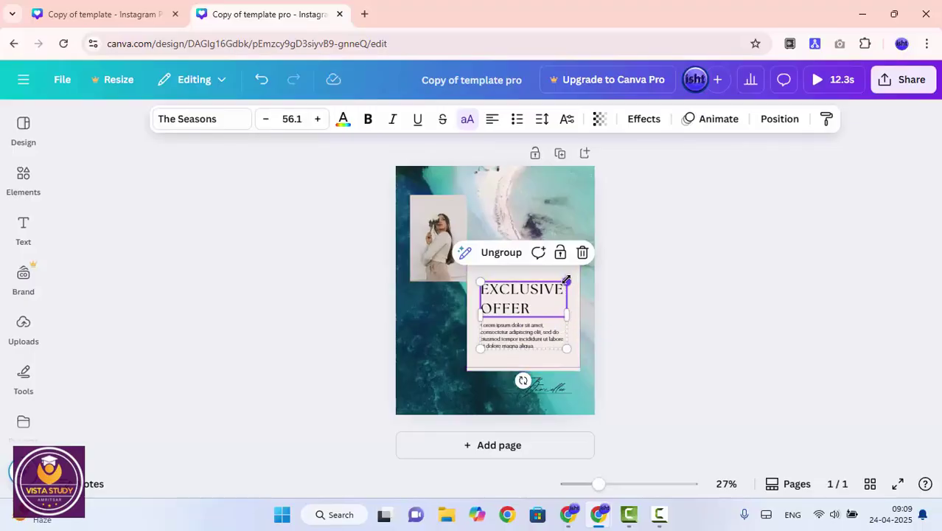
{"action": "left_click_drag", "start_coordinate": [565, 279], "coordinate": [566, 324]}
{"action": "left_click", "coordinate": [701, 275]}
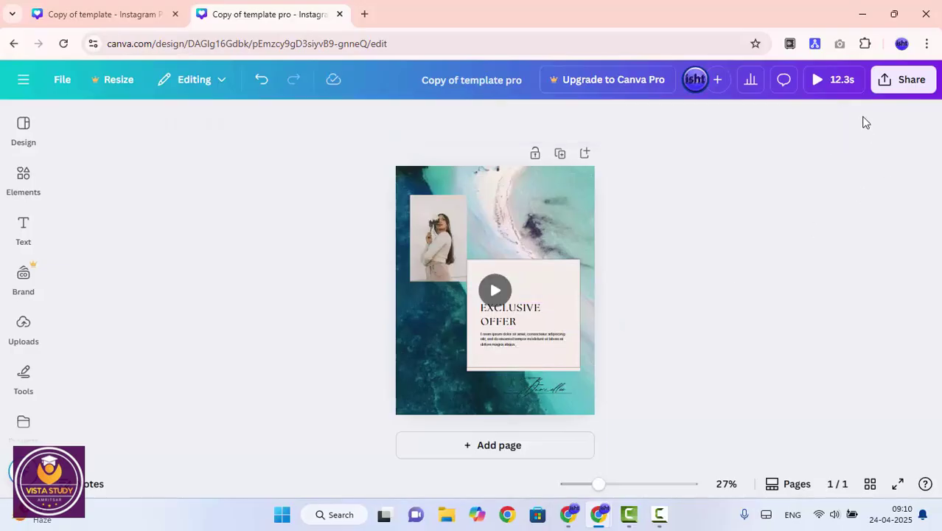
Try to download the "Copy of template pro" design as an MP4 video at 1,080 × 1,350 px.
{"action": "left_click", "coordinate": [900, 80]}
{"action": "scroll", "coordinate": [704, 328], "scroll_direction": "down", "scroll_amount": 1}
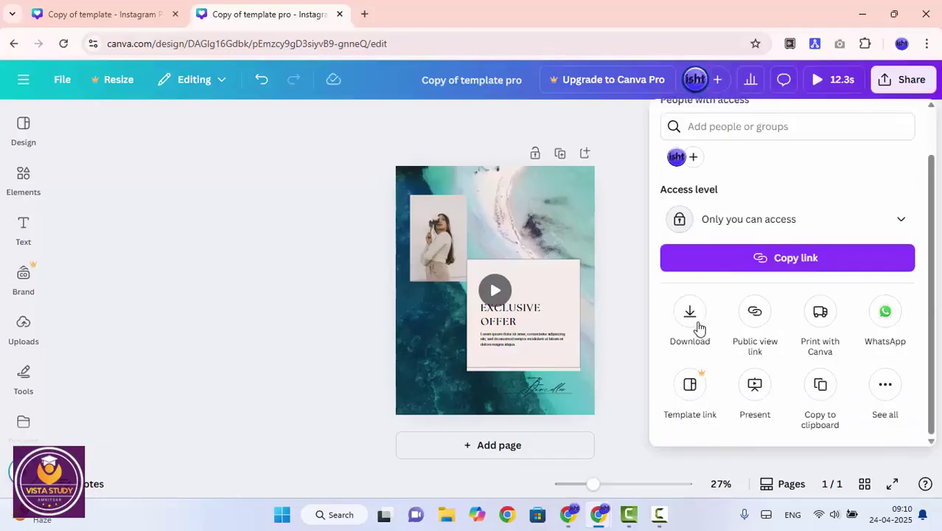
{"action": "left_click", "coordinate": [689, 316]}
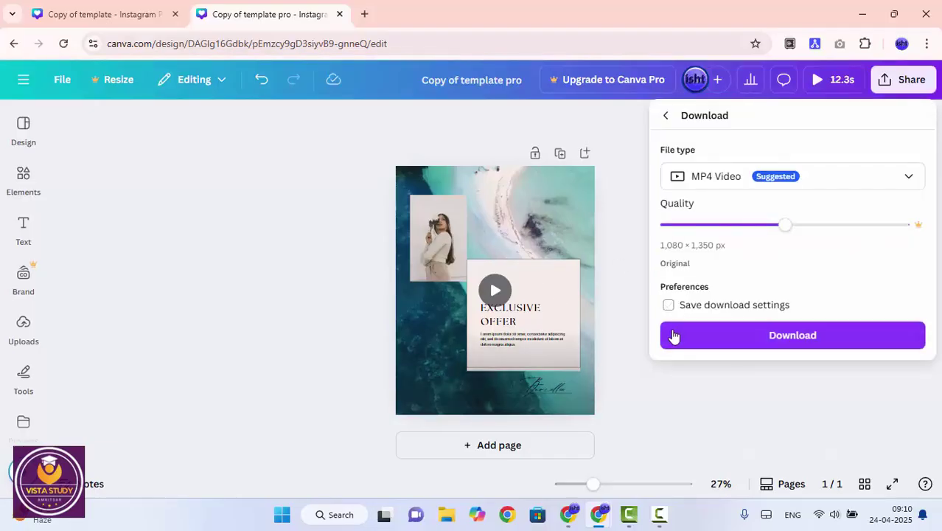
{"action": "left_click", "coordinate": [674, 337]}
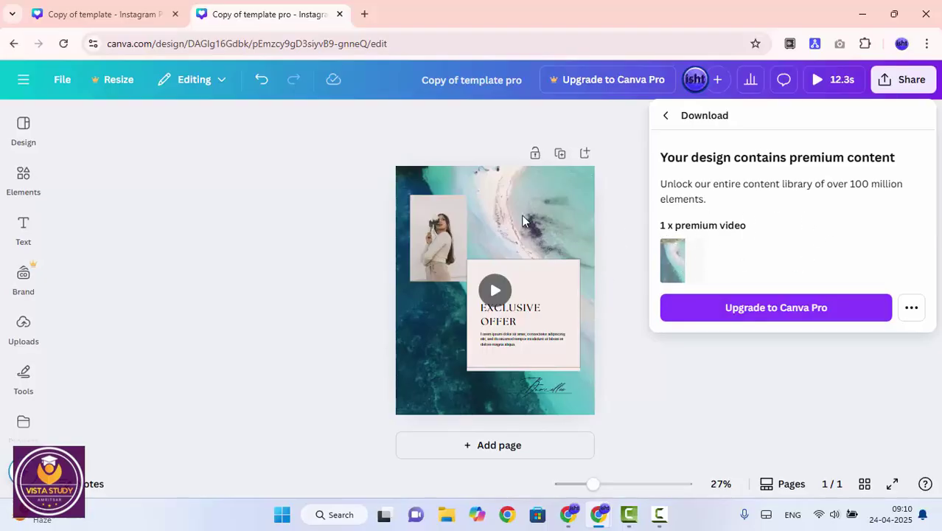
Start a PNG download of the "Copy of template" design, cancel saving the file, and return to "Copy of template pro".
{"action": "left_click", "coordinate": [121, 13]}
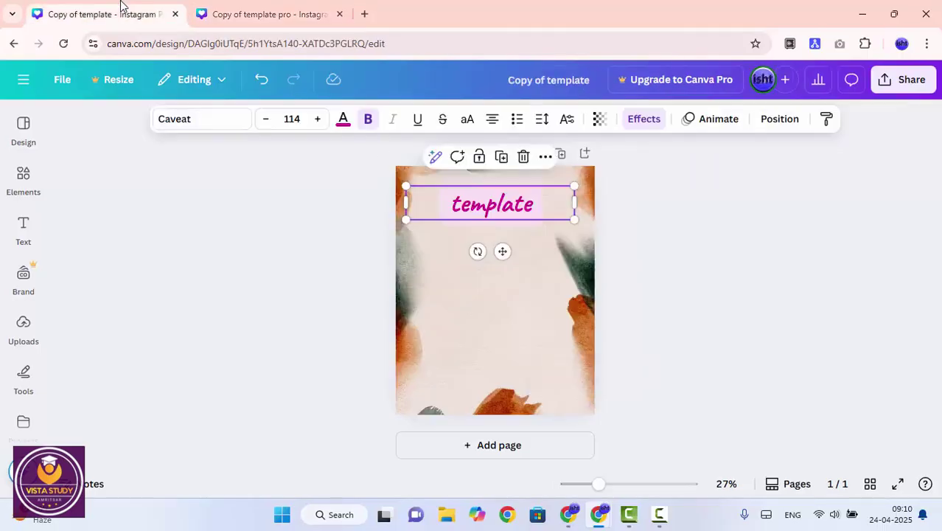
{"action": "left_click", "coordinate": [903, 80]}
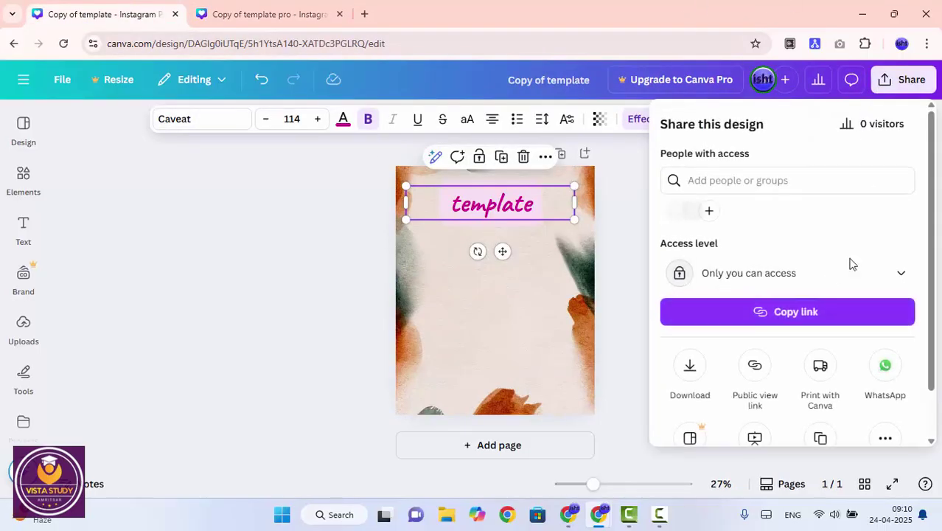
{"action": "scroll", "coordinate": [751, 318], "scroll_direction": "down", "scroll_amount": 2}
{"action": "left_click", "coordinate": [690, 323]}
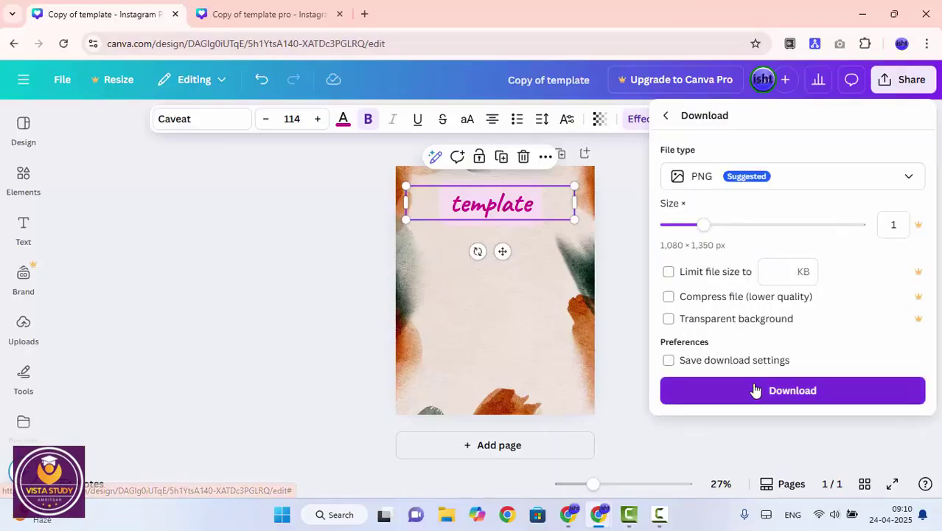
{"action": "left_click", "coordinate": [755, 390]}
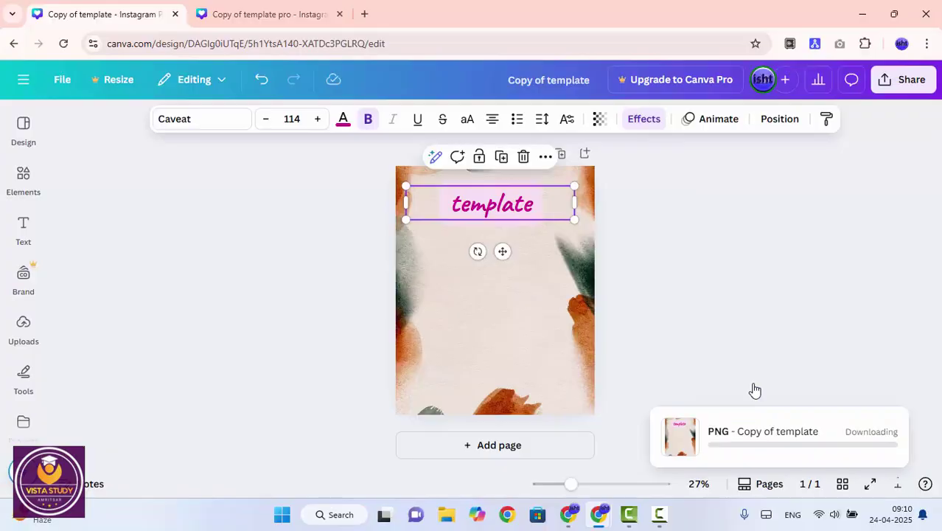
{"action": "left_click", "coordinate": [272, 12]}
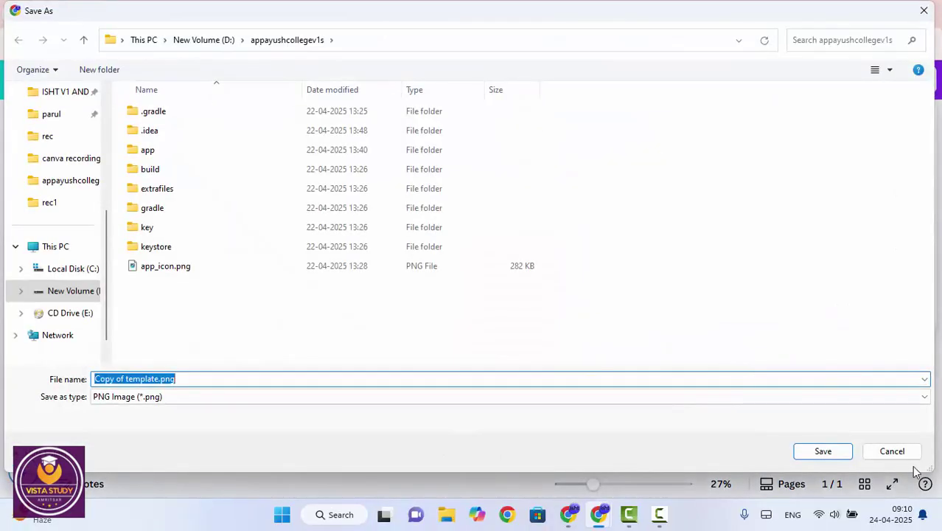
{"action": "left_click", "coordinate": [893, 452]}
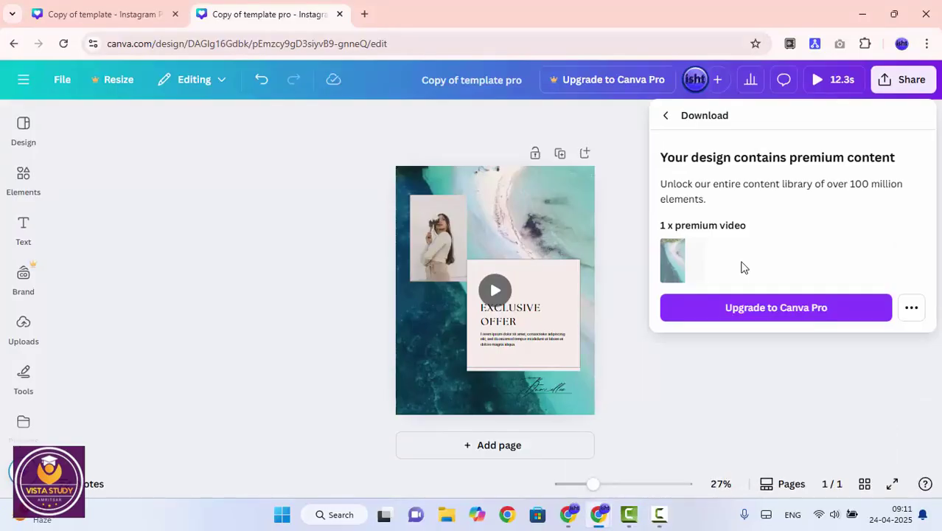